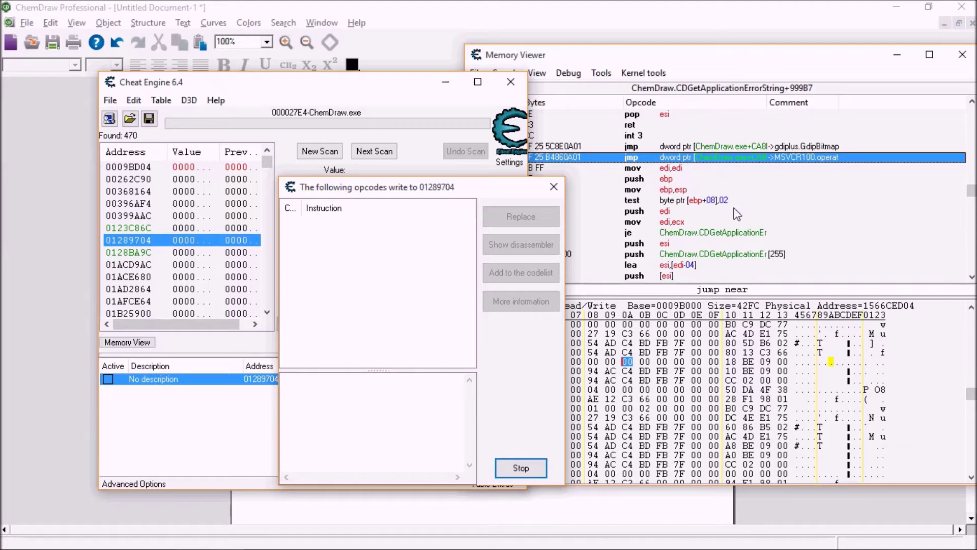
Close the opcode search results and Memory Viewer, then quit Cheat Engine without saving.
{"action": "left_click", "coordinate": [520, 468]}
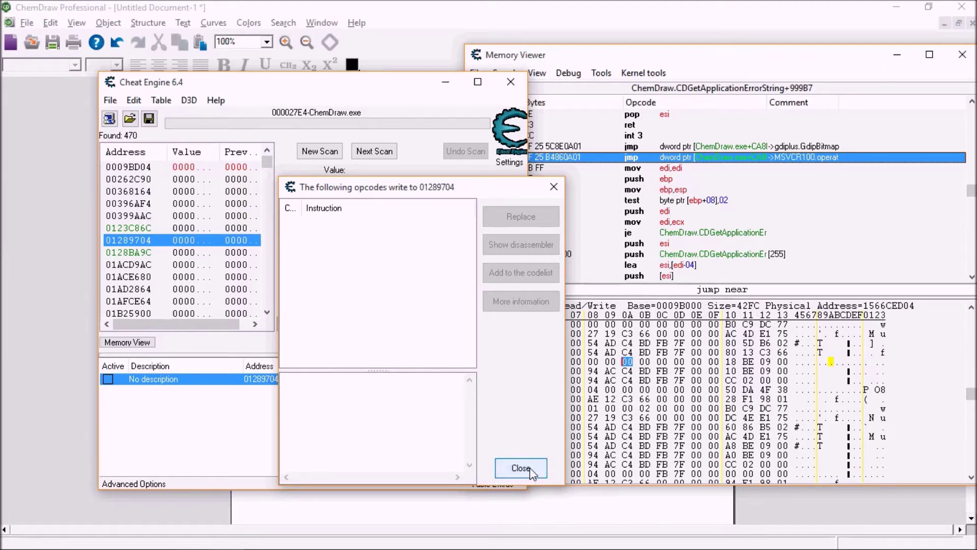
{"action": "left_click", "coordinate": [521, 468]}
{"action": "left_click", "coordinate": [961, 55]}
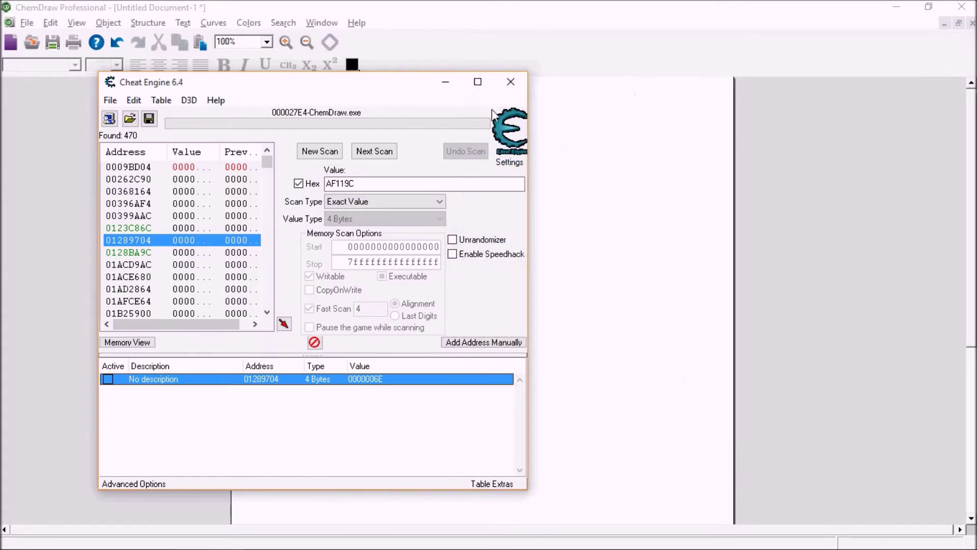
{"action": "left_click", "coordinate": [511, 81]}
{"action": "left_click", "coordinate": [531, 281]}
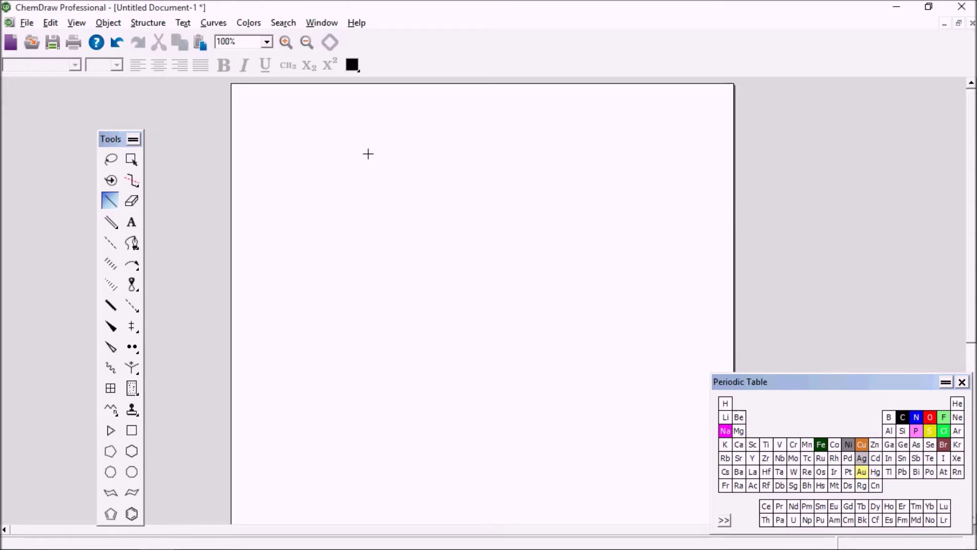
Dock the Tools palette at the left edge and merge the formatting bar into the main toolbar.
{"action": "left_click_drag", "start_coordinate": [108, 140], "coordinate": [20, 90]}
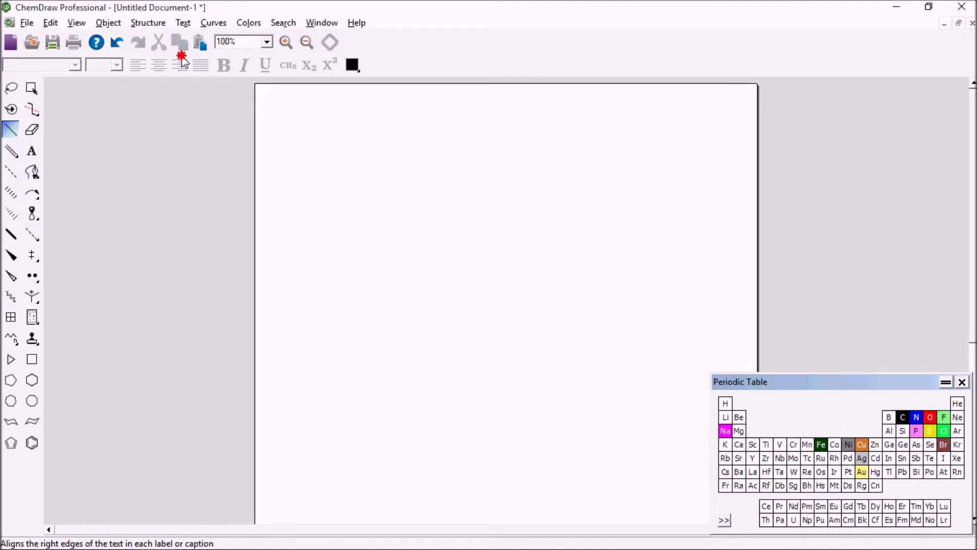
{"action": "mouse_move", "coordinate": [182, 58]}
{"action": "left_mouse_down"}
{"action": "mouse_move", "coordinate": [214, 97]}
{"action": "mouse_move", "coordinate": [299, 142]}
{"action": "mouse_move", "coordinate": [209, 75]}
{"action": "mouse_move", "coordinate": [172, 65]}
{"action": "mouse_move", "coordinate": [194, 73]}
{"action": "mouse_move", "coordinate": [193, 50]}
{"action": "left_mouse_up"}
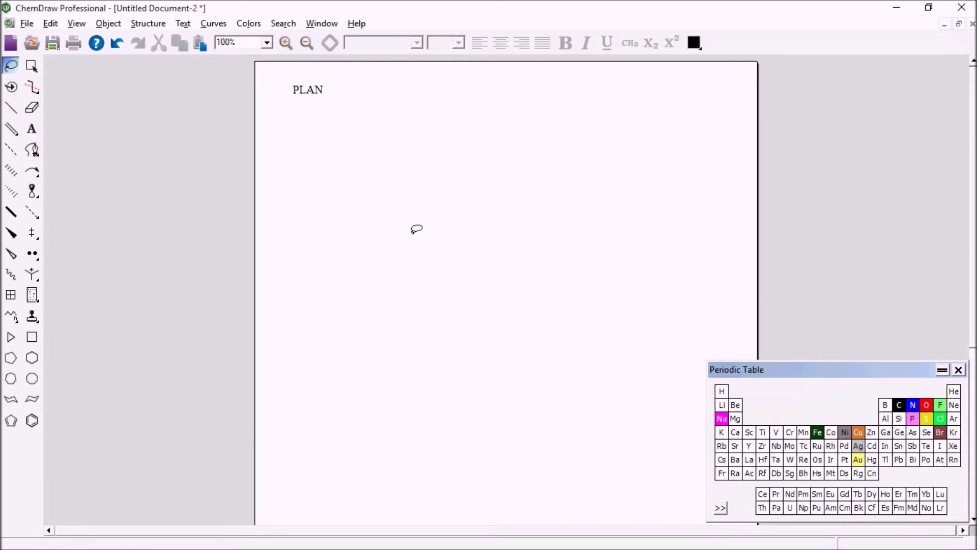
Cascade Document-2 into a floating window and make it narrower and taller.
{"action": "left_click", "coordinate": [322, 24]}
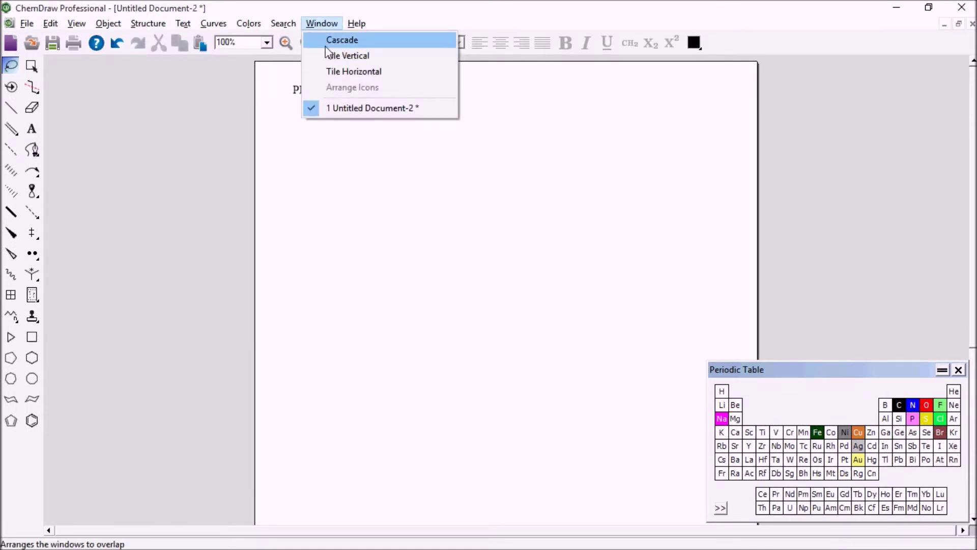
{"action": "left_click", "coordinate": [326, 46]}
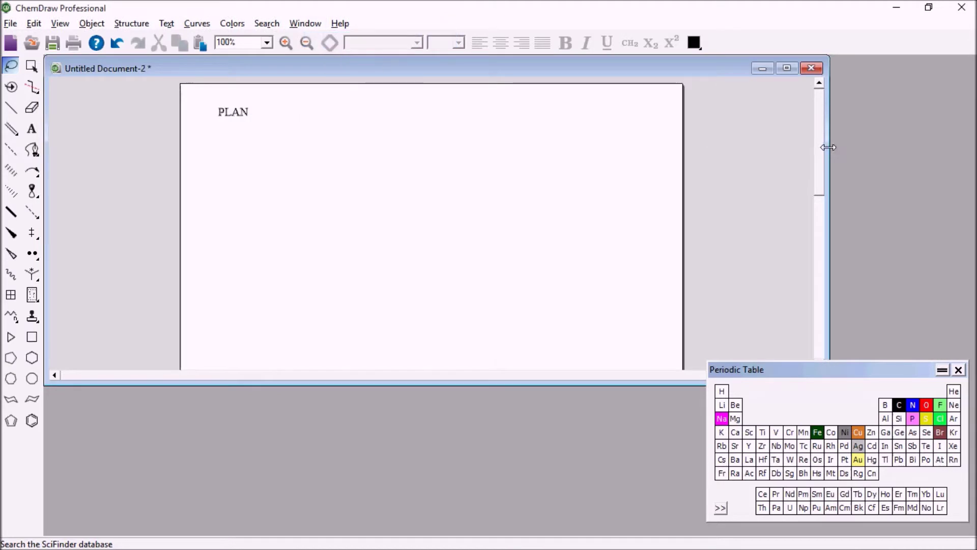
{"action": "left_click_drag", "start_coordinate": [828, 146], "coordinate": [455, 182]}
{"action": "left_click_drag", "start_coordinate": [285, 384], "coordinate": [258, 535]}
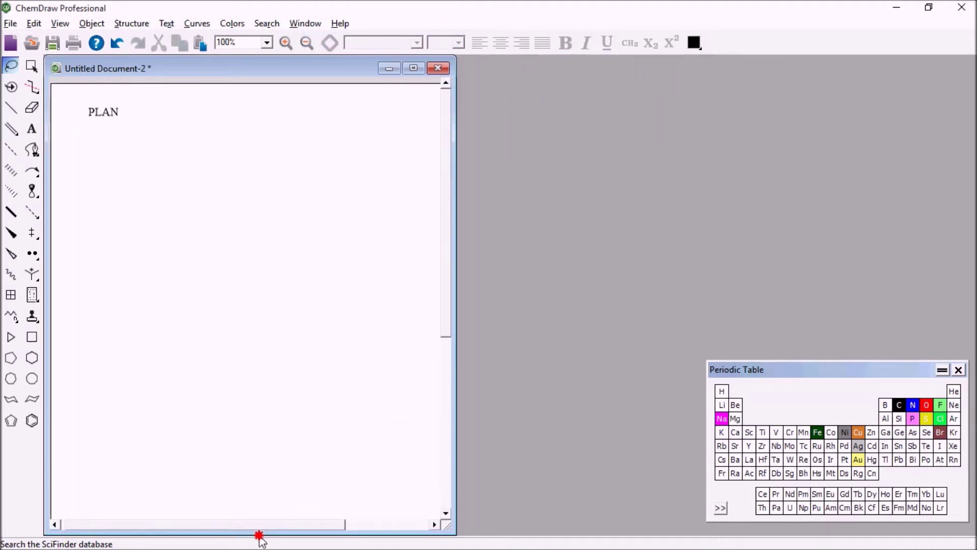
Create a new document, Document-4, and place it beside Document-2.
{"action": "left_click", "coordinate": [10, 43]}
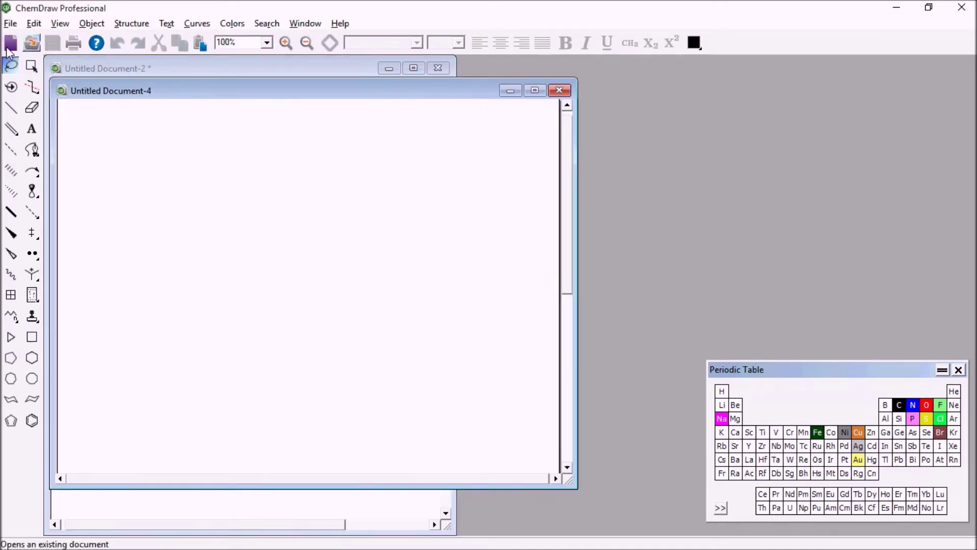
{"action": "left_click_drag", "start_coordinate": [250, 97], "coordinate": [654, 70]}
{"action": "left_click_drag", "start_coordinate": [556, 464], "coordinate": [556, 523]}
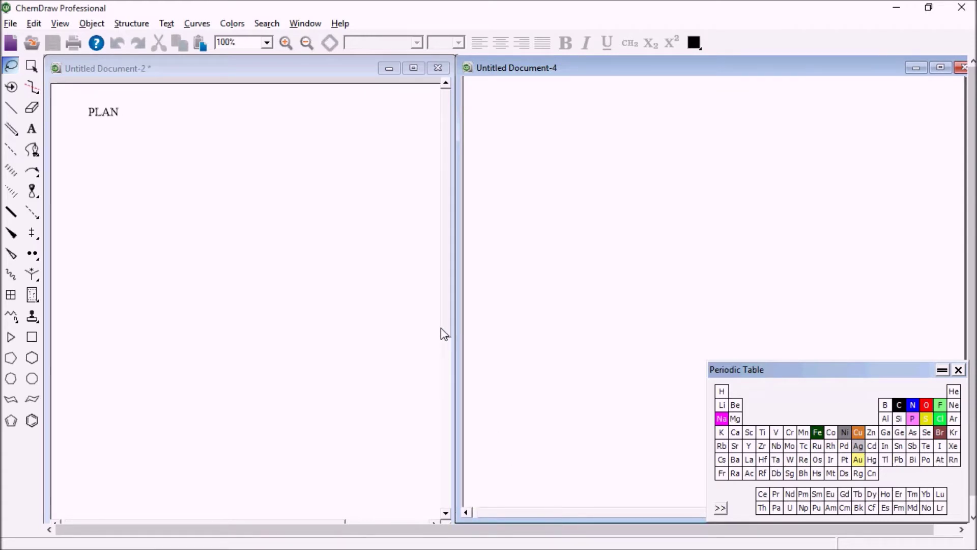
Add the text label 'Actual work' at the top of Document-4.
{"action": "left_click", "coordinate": [31, 128]}
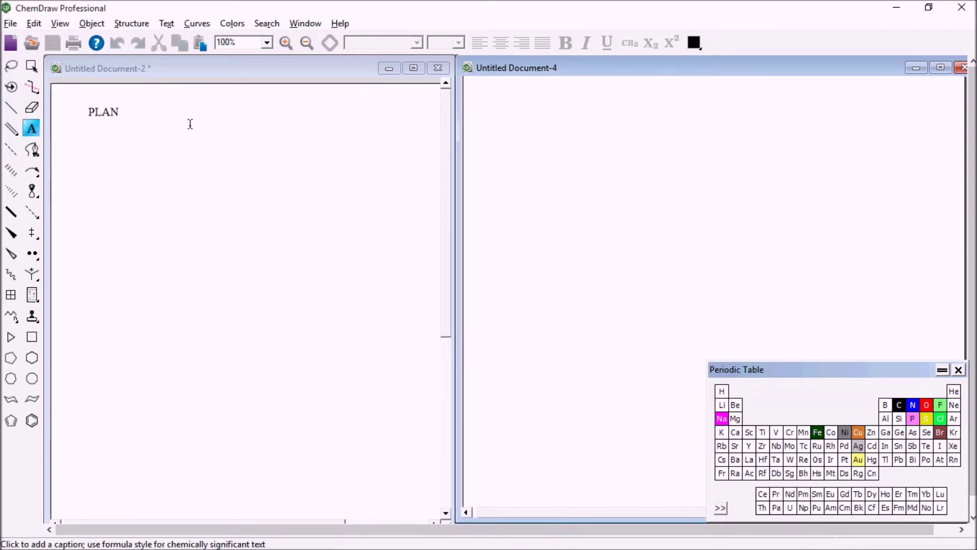
{"action": "left_click", "coordinate": [510, 99]}
{"action": "type", "text": "Actu"}
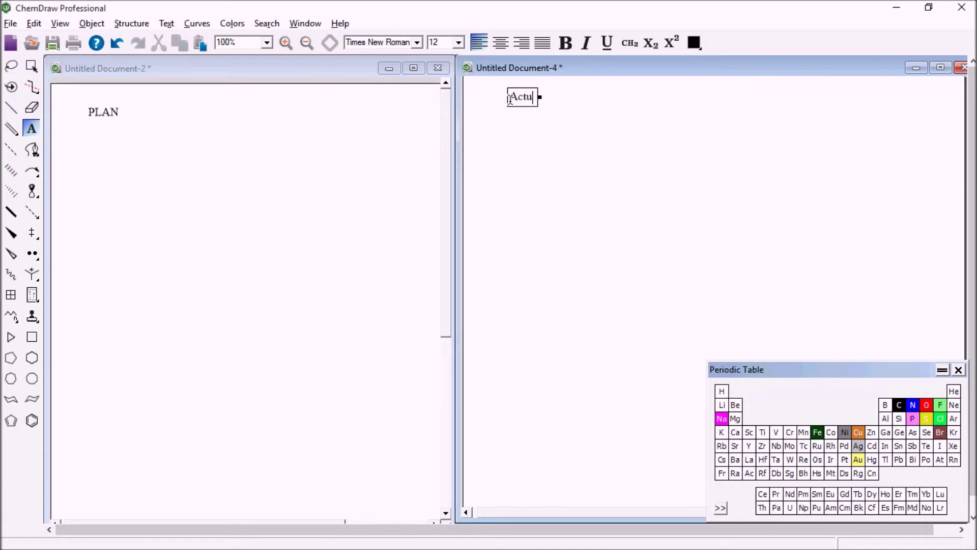
{"action": "type", "text": "al work"}
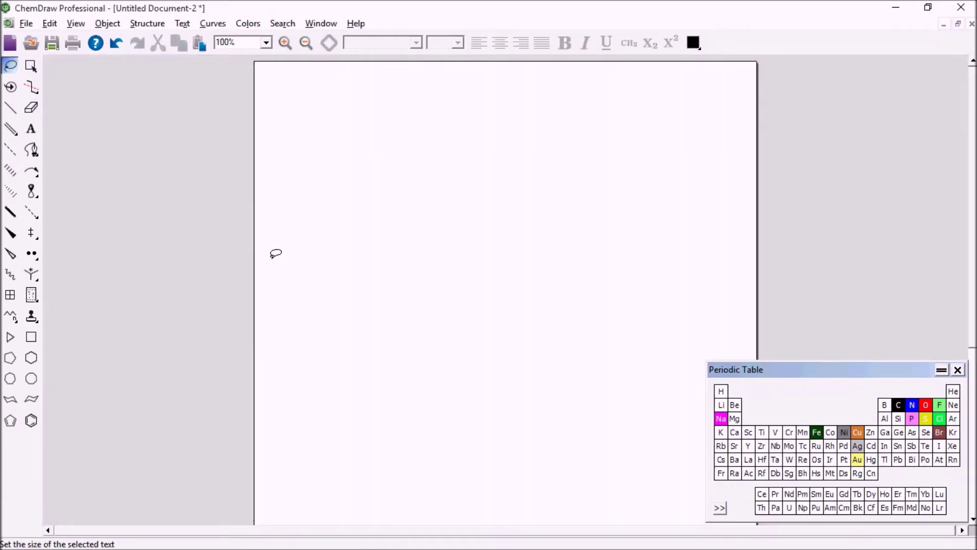
Insert glucose with Convert Name to Structure and move it higher up the page.
{"action": "left_click", "coordinate": [161, 21]}
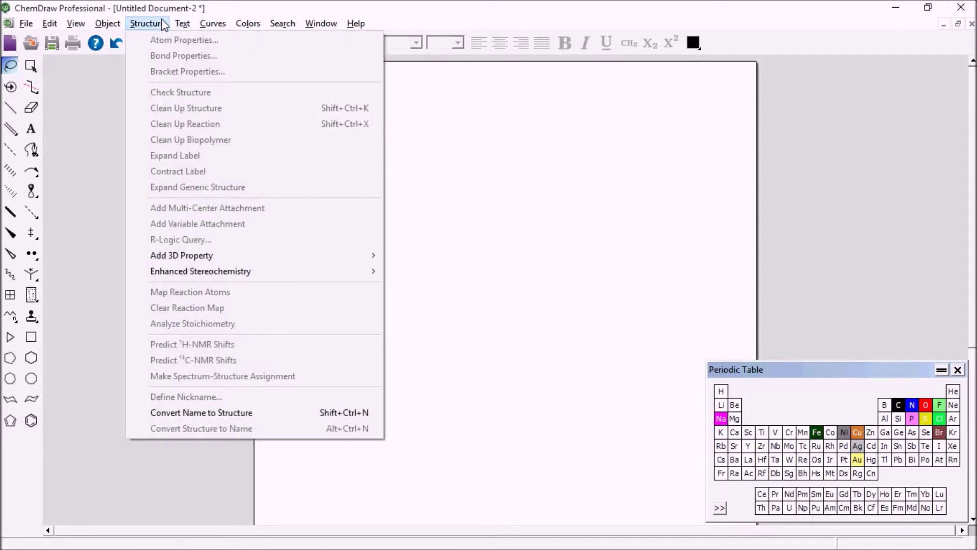
{"action": "left_click", "coordinate": [240, 414]}
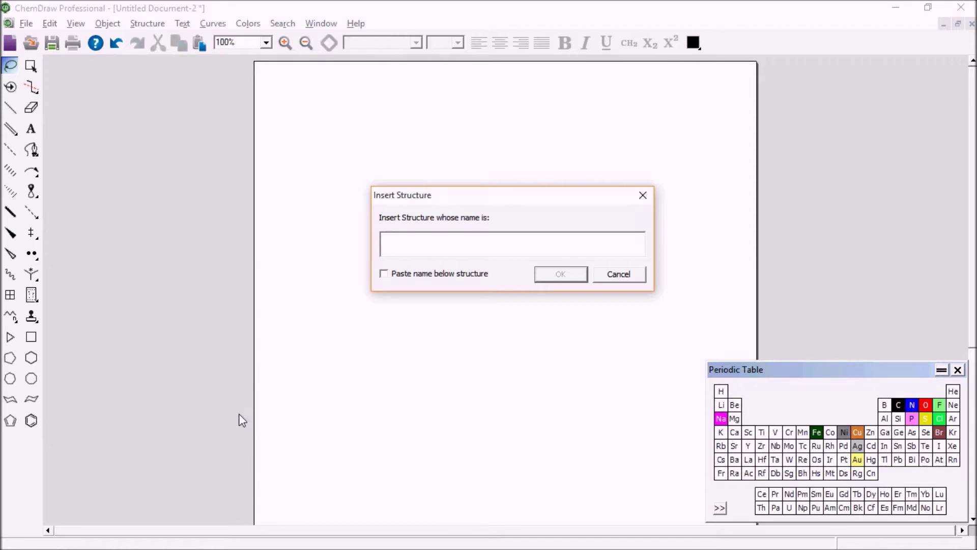
{"action": "type", "text": "glucose"}
{"action": "key", "text": "Return"}
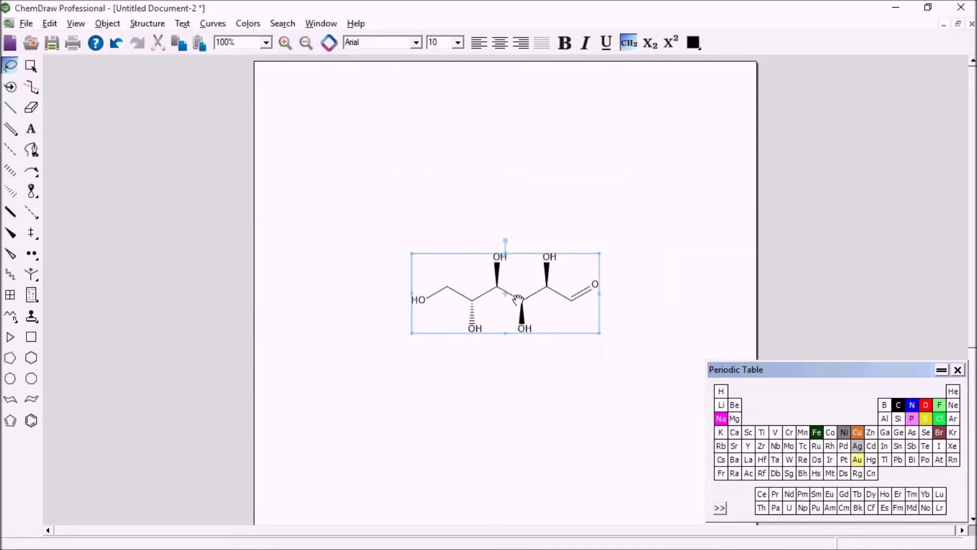
{"action": "left_click_drag", "start_coordinate": [518, 297], "coordinate": [490, 197]}
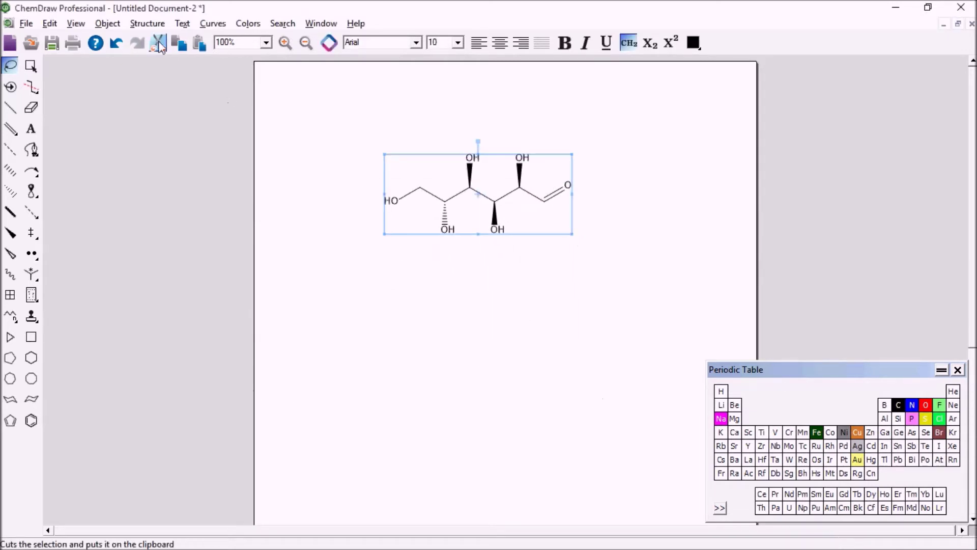
Insert methane (CH4) from its name and move it up and left.
{"action": "left_click", "coordinate": [147, 23]}
{"action": "left_click", "coordinate": [213, 414]}
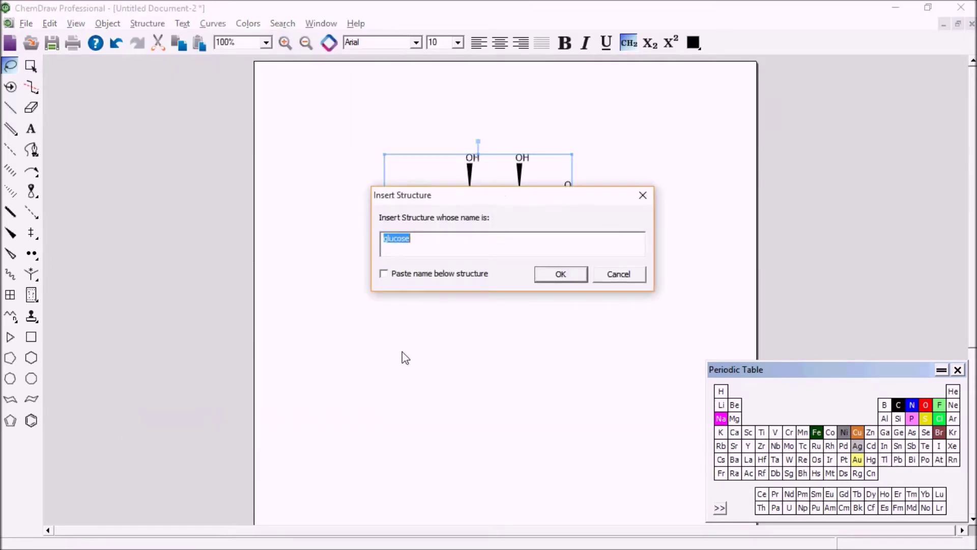
{"action": "type", "text": "methane"}
{"action": "key", "text": "Return"}
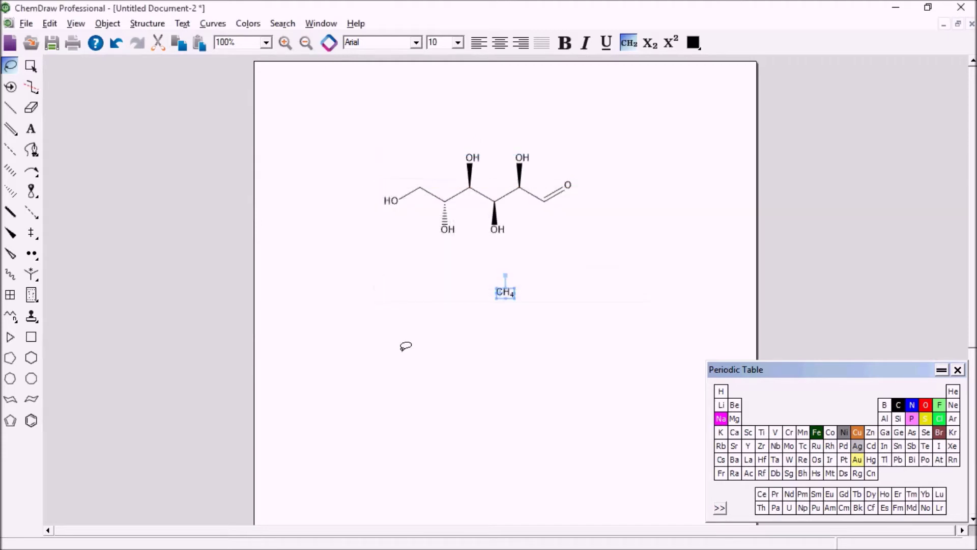
{"action": "left_click", "coordinate": [501, 294]}
{"action": "left_click_drag", "start_coordinate": [472, 274], "coordinate": [436, 262]}
{"action": "left_click", "coordinate": [290, 212]}
Insert the hydrogen molecule (H–H) from its name and move it up and right.
{"action": "left_click", "coordinate": [155, 24]}
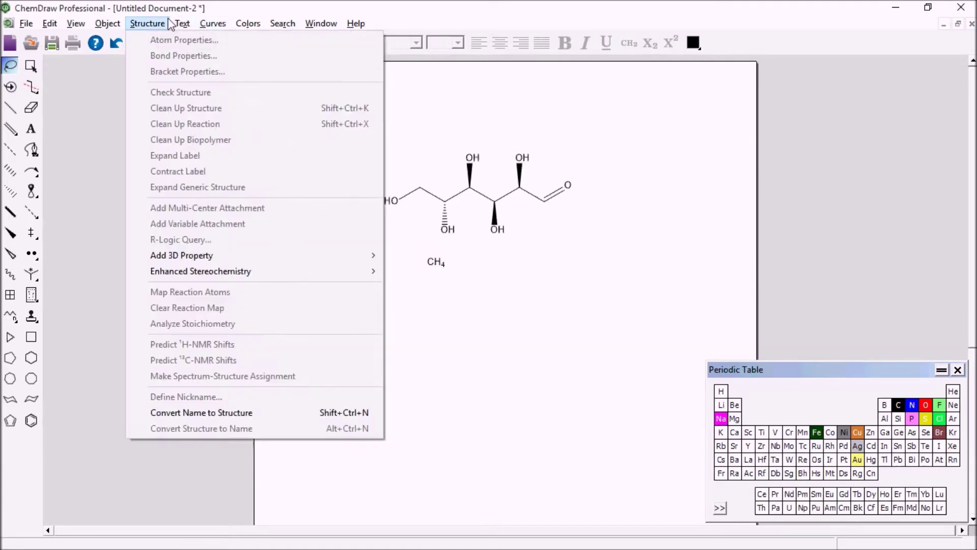
{"action": "left_click", "coordinate": [216, 414]}
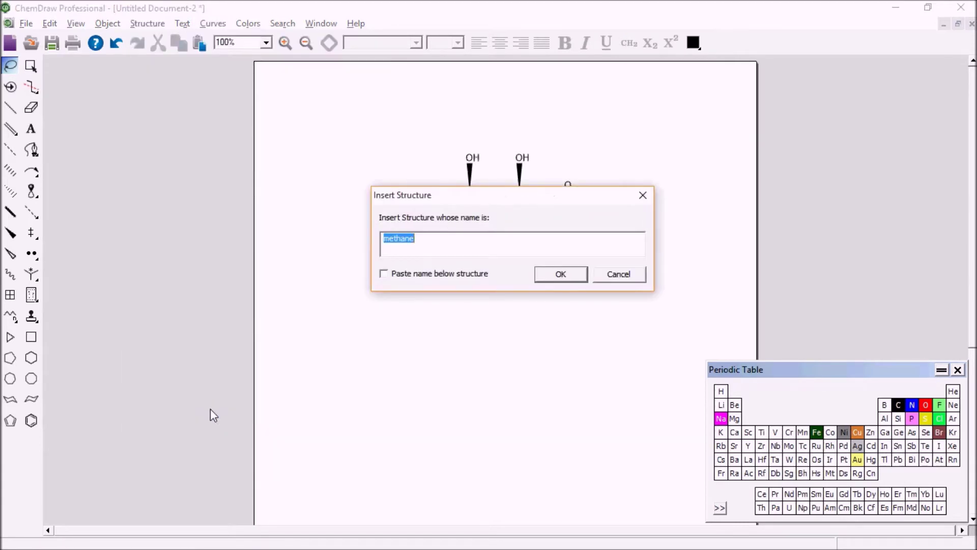
{"action": "type", "text": "hydrogen"}
{"action": "left_click", "coordinate": [562, 274]}
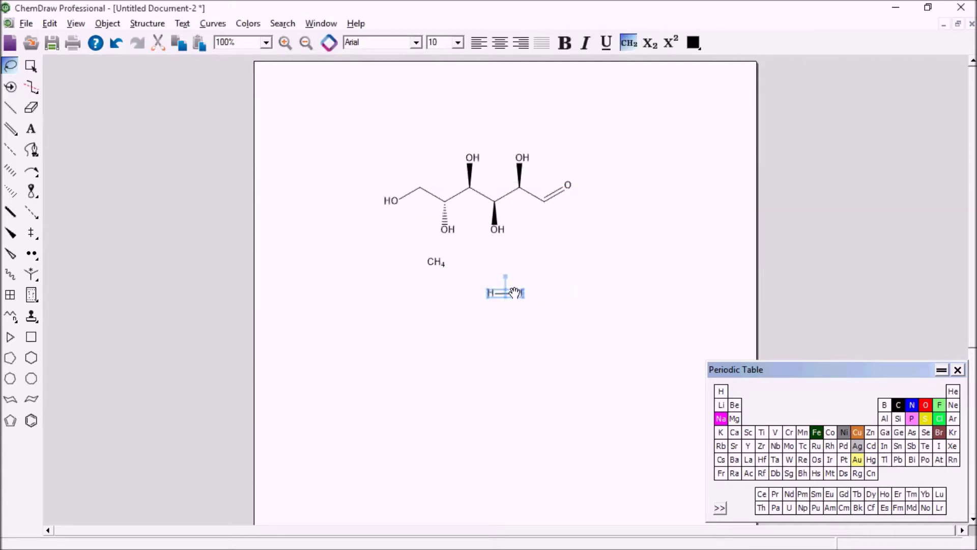
{"action": "left_click_drag", "start_coordinate": [505, 293], "coordinate": [529, 258]}
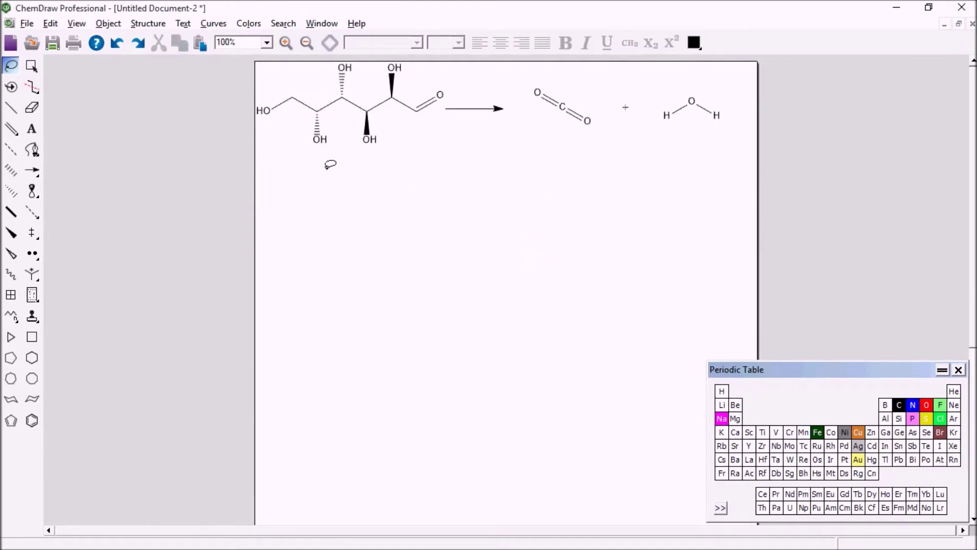
Generate a systematic name label for the glucose molecule with Convert Structure to Name.
{"action": "mouse_move", "coordinate": [326, 167]}
{"action": "left_mouse_down"}
{"action": "mouse_move", "coordinate": [419, 135]}
{"action": "mouse_move", "coordinate": [451, 91]}
{"action": "mouse_move", "coordinate": [403, 61]}
{"action": "mouse_move", "coordinate": [314, 54]}
{"action": "mouse_move", "coordinate": [240, 89]}
{"action": "mouse_move", "coordinate": [268, 160]}
{"action": "left_mouse_up"}
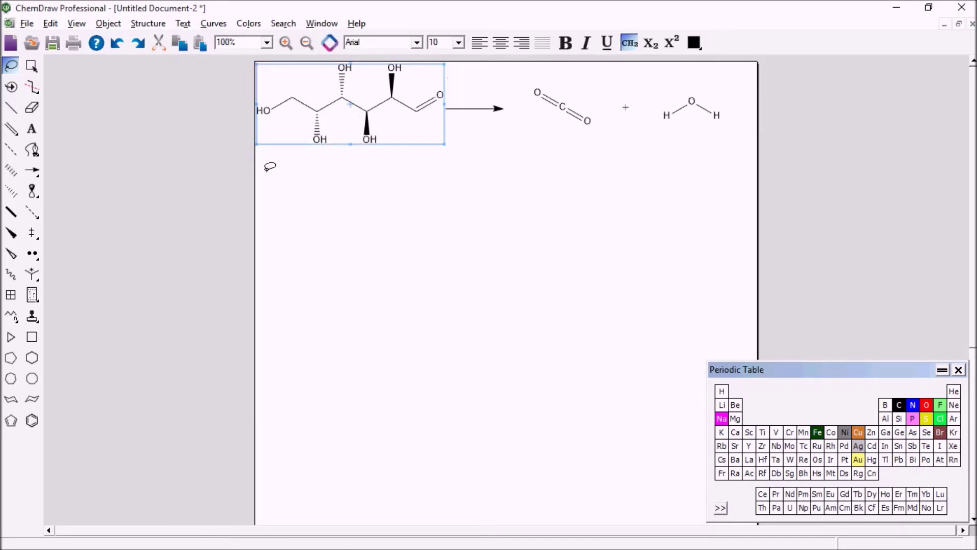
{"action": "left_click", "coordinate": [147, 23]}
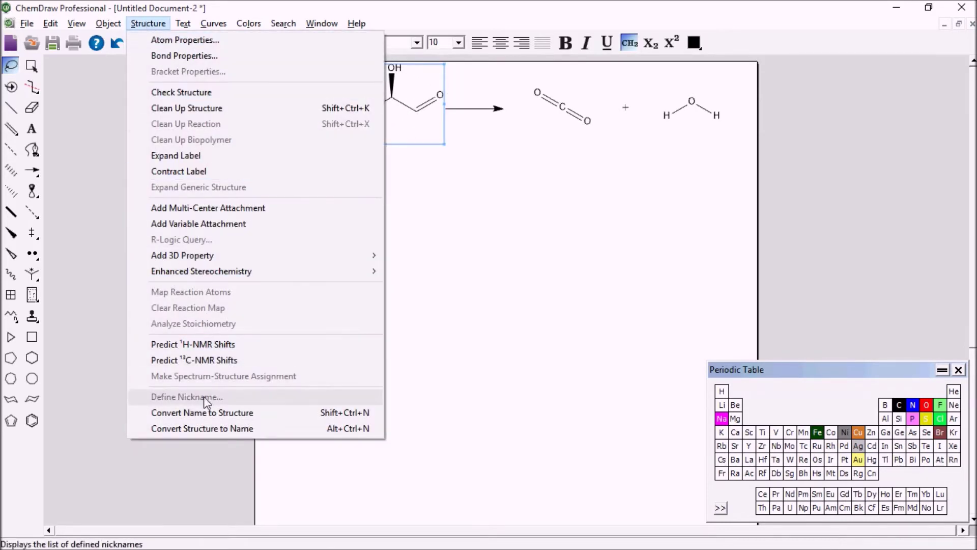
{"action": "left_click", "coordinate": [200, 429]}
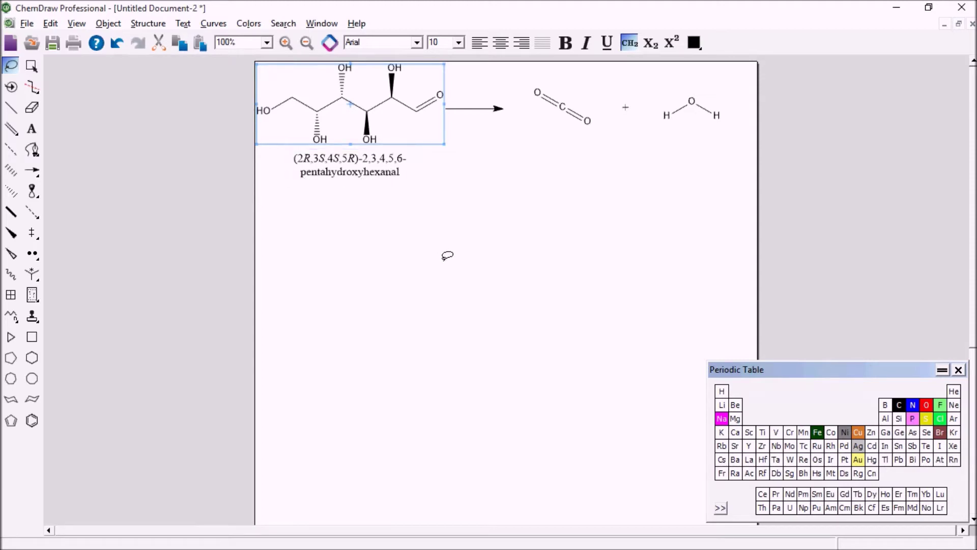
Add name labels under the carbon dioxide and water molecules.
{"action": "mouse_move", "coordinate": [524, 100]}
{"action": "left_mouse_down"}
{"action": "mouse_move", "coordinate": [590, 100]}
{"action": "mouse_move", "coordinate": [547, 77]}
{"action": "mouse_move", "coordinate": [527, 93]}
{"action": "left_mouse_up"}
{"action": "left_click", "coordinate": [183, 23]}
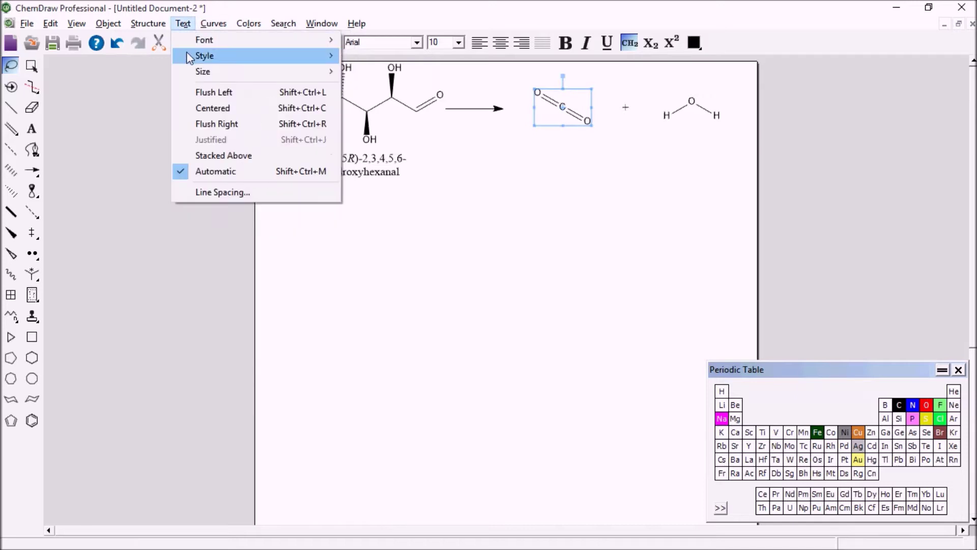
{"action": "mouse_move", "coordinate": [158, 29]}
{"action": "left_click", "coordinate": [209, 428]}
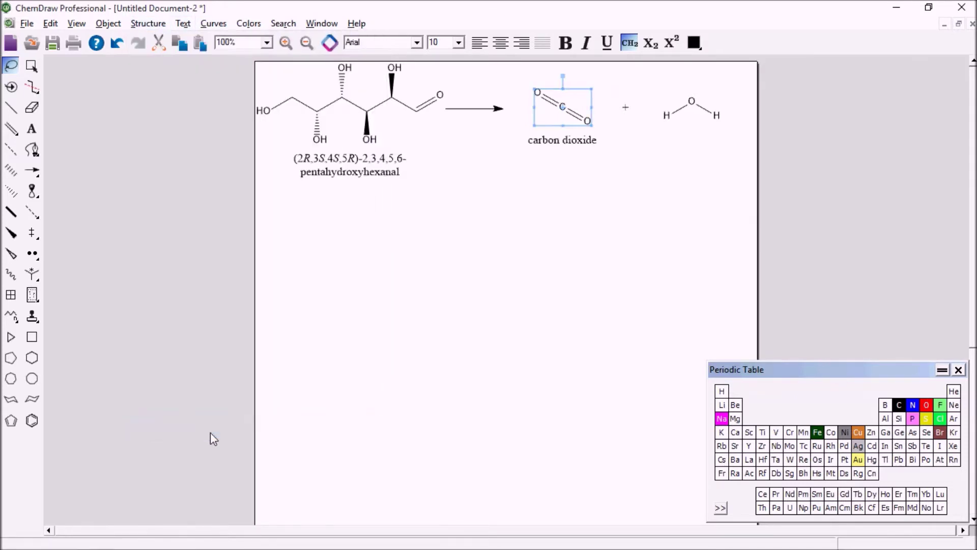
{"action": "mouse_move", "coordinate": [655, 155]}
{"action": "left_mouse_down"}
{"action": "mouse_move", "coordinate": [678, 137]}
{"action": "mouse_move", "coordinate": [657, 105]}
{"action": "left_mouse_up"}
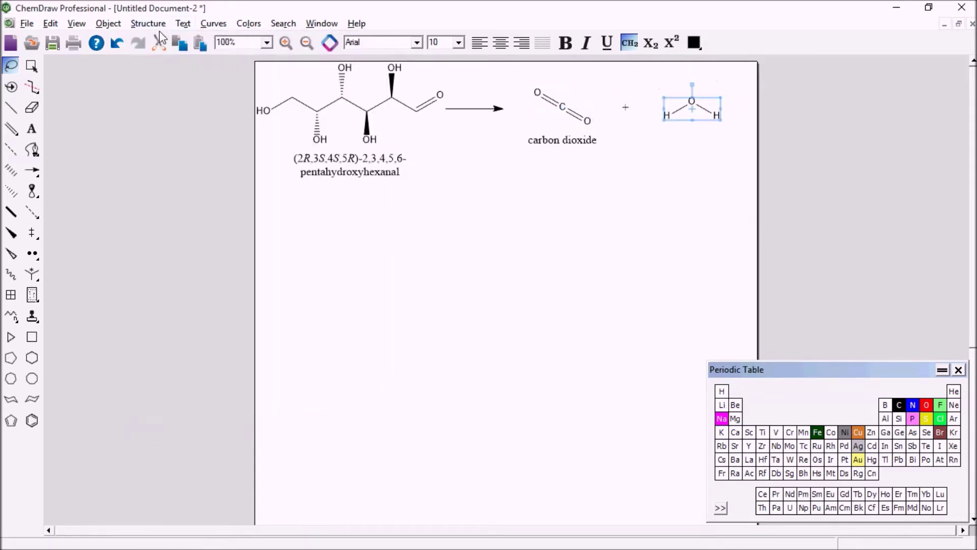
{"action": "left_click", "coordinate": [160, 26]}
{"action": "left_click", "coordinate": [210, 429]}
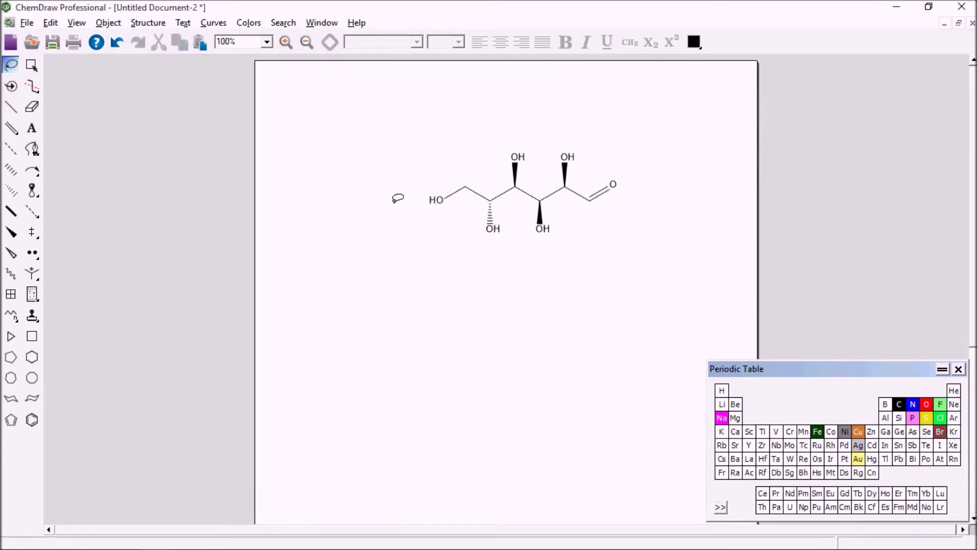
Move the hexose lower, copy it upward, then duplicate all three and reposition the copies mid-page.
{"action": "mouse_move", "coordinate": [398, 199]}
{"action": "left_mouse_down"}
{"action": "mouse_move", "coordinate": [505, 134]}
{"action": "mouse_move", "coordinate": [592, 134]}
{"action": "mouse_move", "coordinate": [658, 214]}
{"action": "mouse_move", "coordinate": [602, 261]}
{"action": "mouse_move", "coordinate": [458, 265]}
{"action": "mouse_move", "coordinate": [404, 224]}
{"action": "left_mouse_up"}
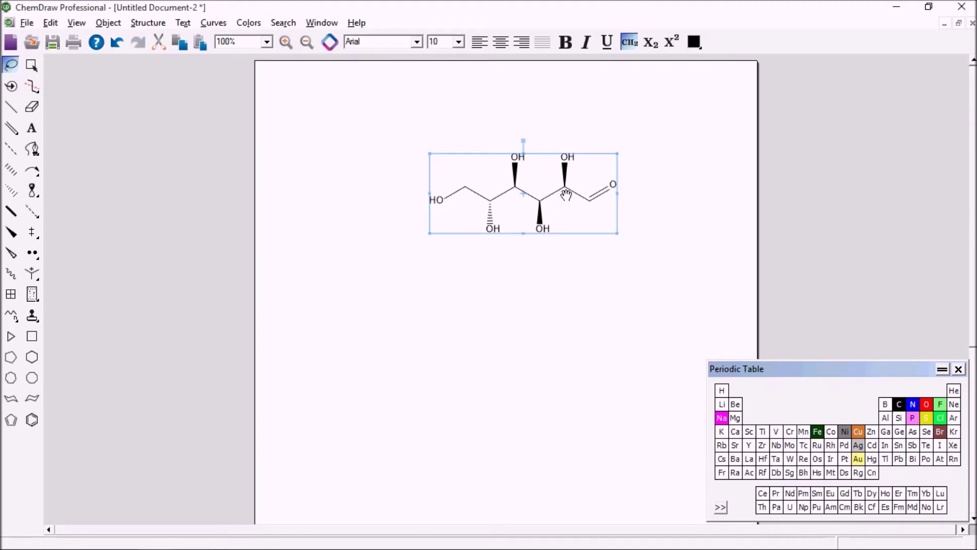
{"action": "left_click_drag", "start_coordinate": [567, 196], "coordinate": [599, 271]}
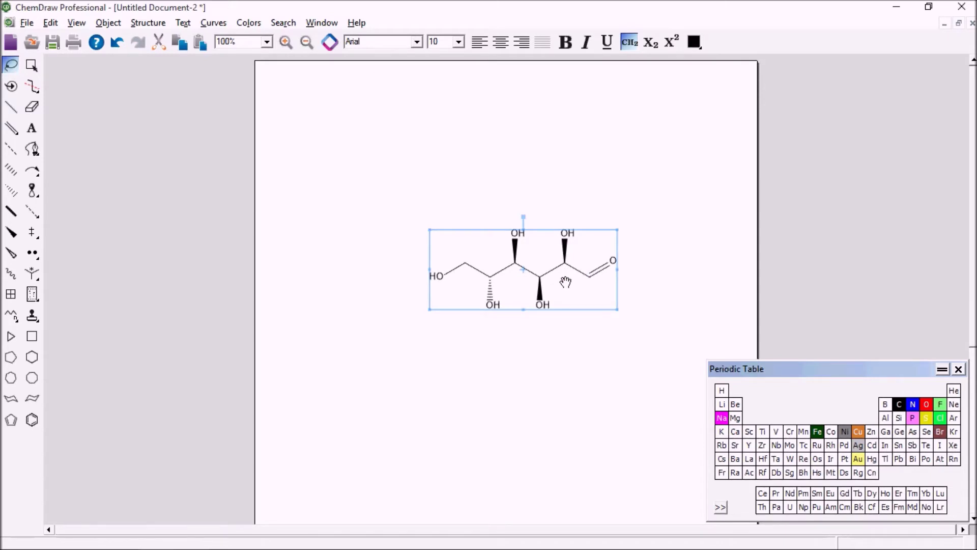
{"action": "left_click_drag", "start_coordinate": [562, 288], "coordinate": [691, 176]}
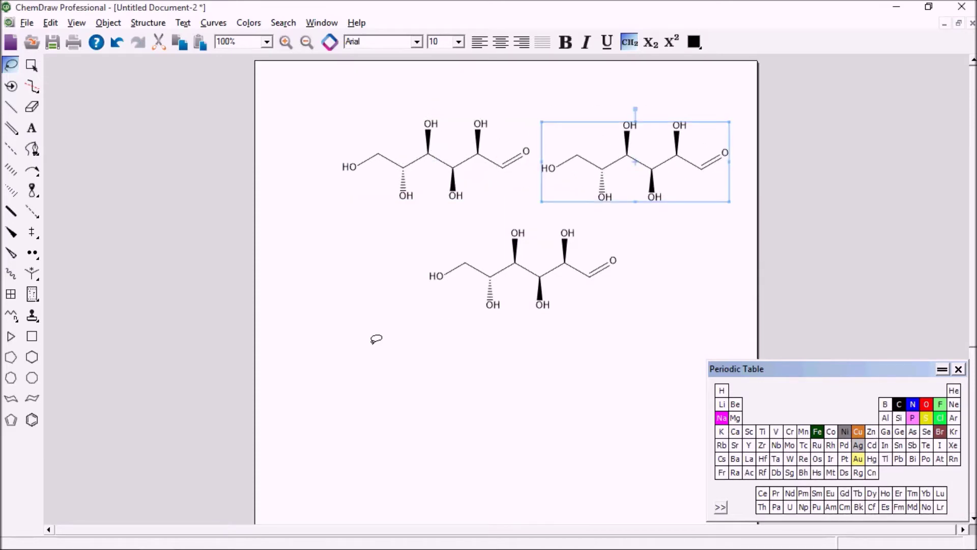
{"action": "mouse_move", "coordinate": [319, 351]}
{"action": "left_mouse_down"}
{"action": "mouse_move", "coordinate": [478, 87]}
{"action": "mouse_move", "coordinate": [762, 144]}
{"action": "mouse_move", "coordinate": [632, 351]}
{"action": "mouse_move", "coordinate": [352, 346]}
{"action": "left_mouse_up"}
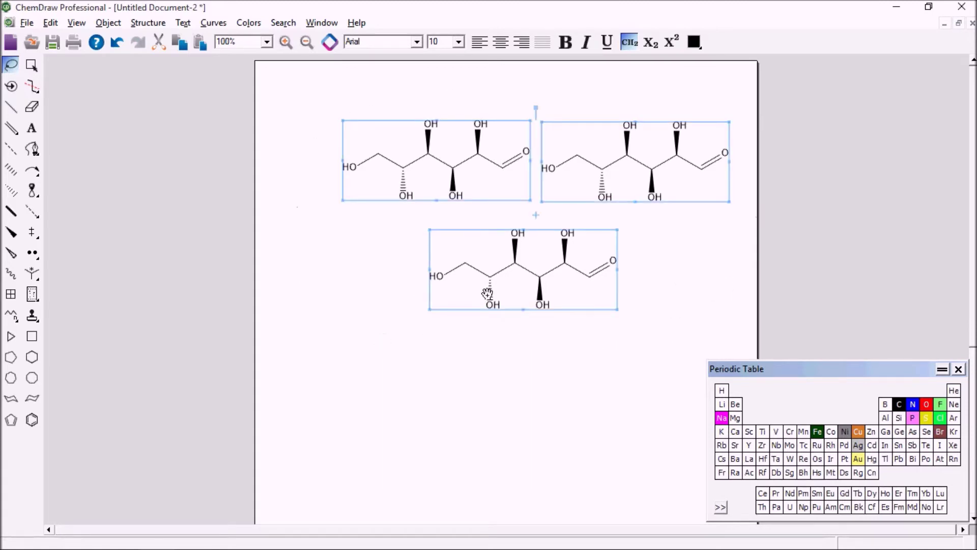
{"action": "key", "text": "ctrl+d"}
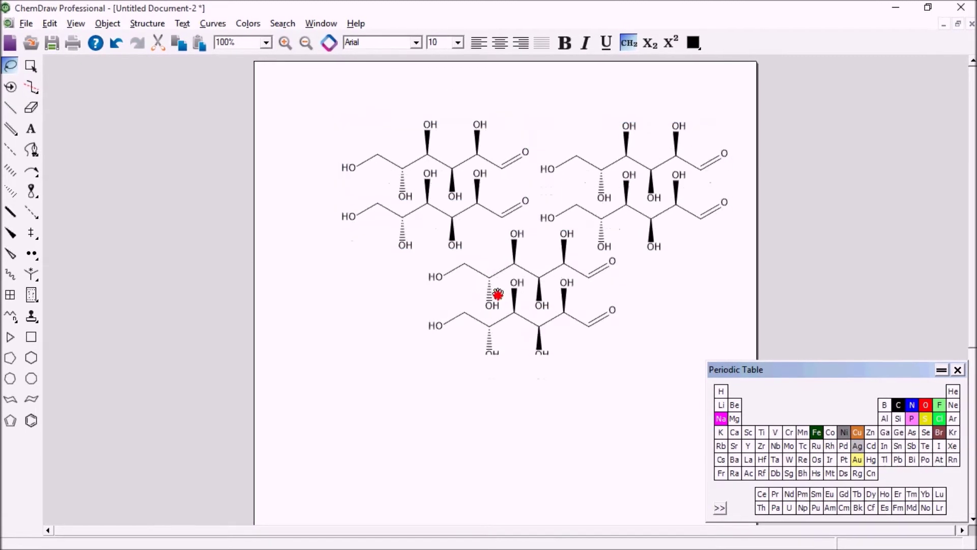
{"action": "left_click_drag", "start_coordinate": [498, 294], "coordinate": [634, 246]}
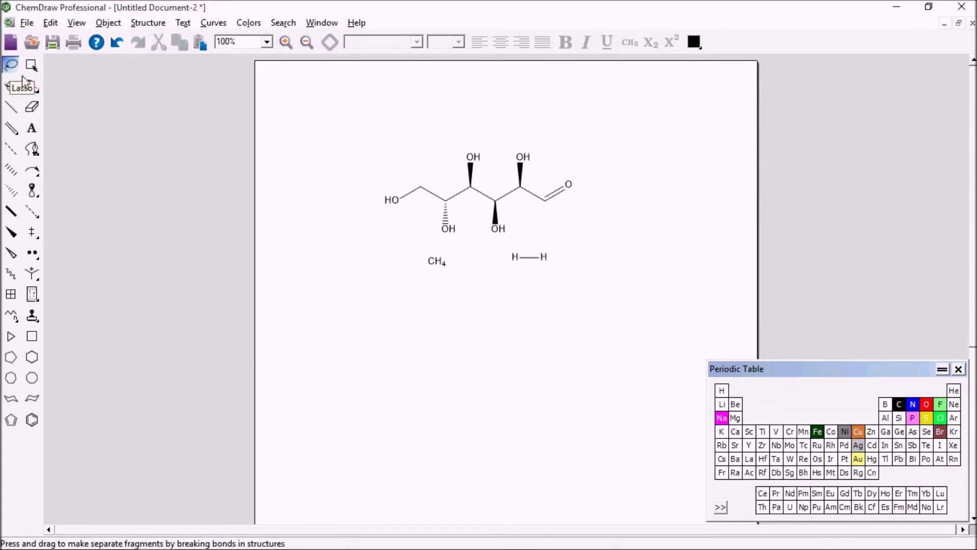
Undo an accidental deletion of the hexose chain's left end, then delete the CH4 label.
{"action": "mouse_move", "coordinate": [406, 264]}
{"action": "left_mouse_down"}
{"action": "mouse_move", "coordinate": [421, 250]}
{"action": "mouse_move", "coordinate": [557, 250]}
{"action": "mouse_move", "coordinate": [589, 277]}
{"action": "mouse_move", "coordinate": [500, 294]}
{"action": "mouse_move", "coordinate": [422, 284]}
{"action": "left_mouse_up"}
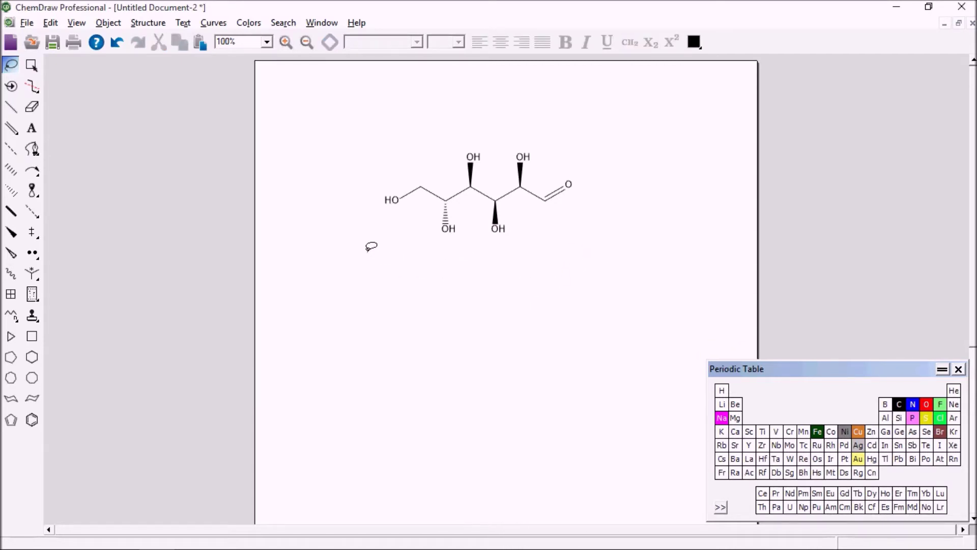
{"action": "mouse_move", "coordinate": [367, 250]}
{"action": "left_mouse_down"}
{"action": "mouse_move", "coordinate": [370, 198]}
{"action": "mouse_move", "coordinate": [402, 171]}
{"action": "mouse_move", "coordinate": [448, 178]}
{"action": "mouse_move", "coordinate": [468, 206]}
{"action": "mouse_move", "coordinate": [459, 252]}
{"action": "left_mouse_up"}
{"action": "key", "text": "Delete"}
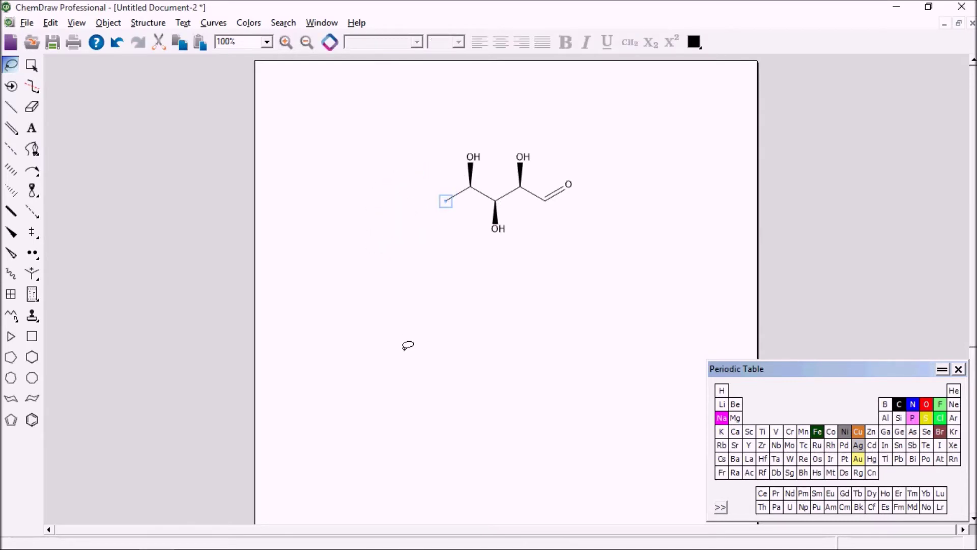
{"action": "key", "text": "ctrl+z"}
{"action": "key", "text": "ctrl+z"}
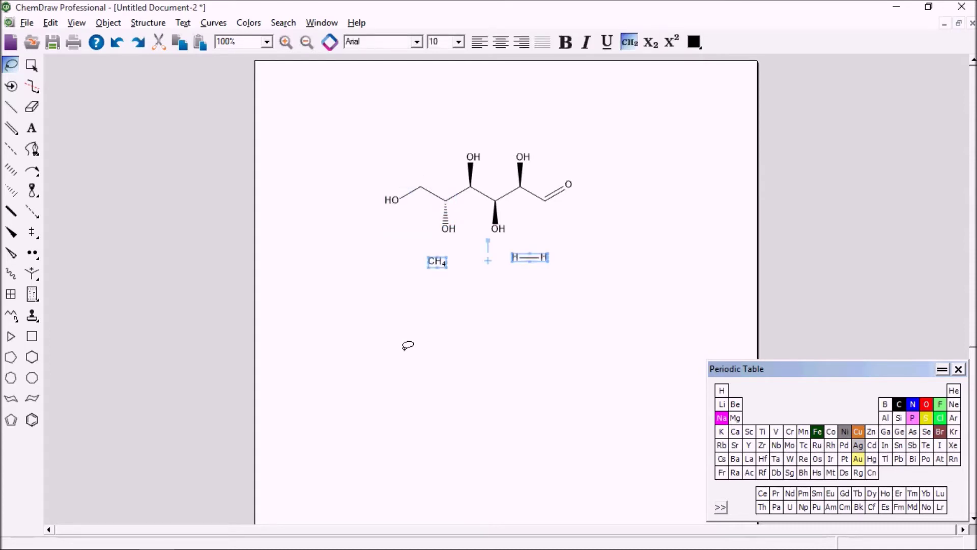
{"action": "left_click", "coordinate": [408, 346]}
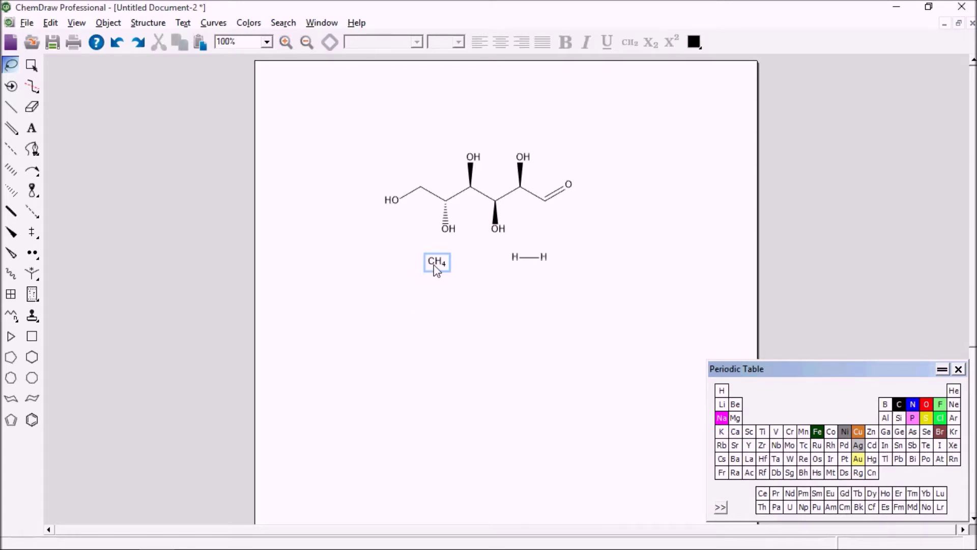
{"action": "key", "text": "Delete"}
{"action": "key", "text": "Delete"}
{"action": "key", "text": "Delete"}
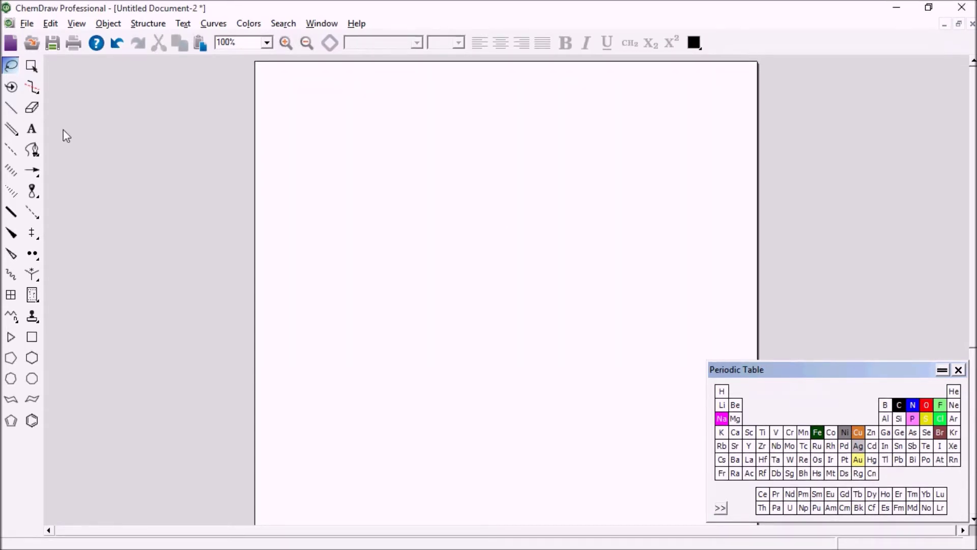
With the Solid Bond tool, draw an upper zig-zag chain and a four-bond chain below it.
{"action": "left_click", "coordinate": [14, 110]}
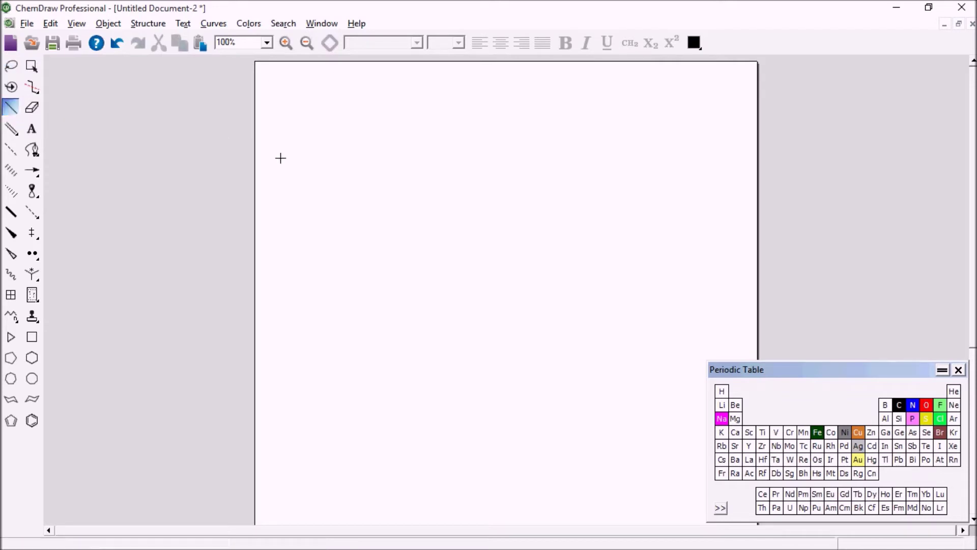
{"action": "mouse_move", "coordinate": [350, 184]}
{"action": "left_mouse_down"}
{"action": "mouse_move", "coordinate": [377, 157]}
{"action": "mouse_move", "coordinate": [397, 170]}
{"action": "mouse_move", "coordinate": [418, 151]}
{"action": "mouse_move", "coordinate": [444, 158]}
{"action": "mouse_move", "coordinate": [466, 138]}
{"action": "left_mouse_up"}
{"action": "left_click", "coordinate": [466, 137]}
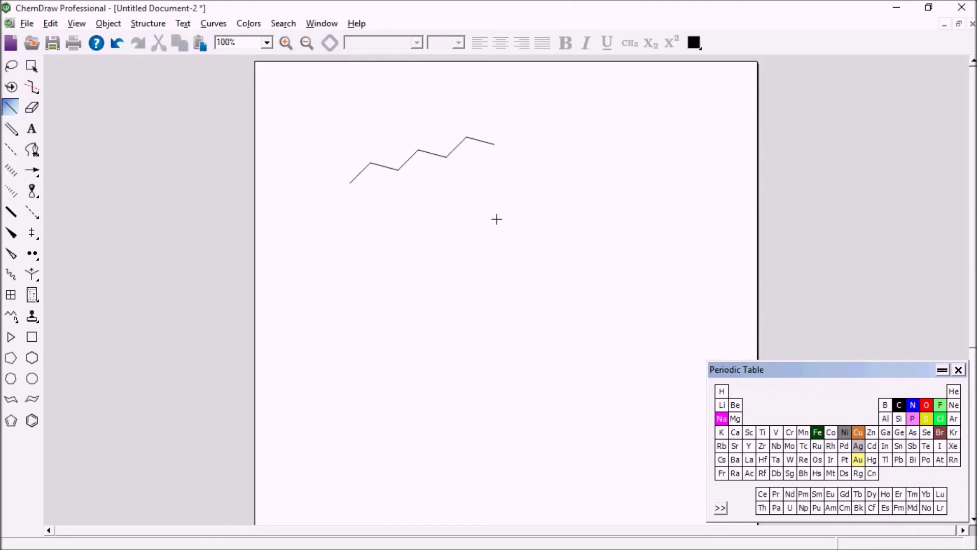
{"action": "left_click", "coordinate": [346, 254]}
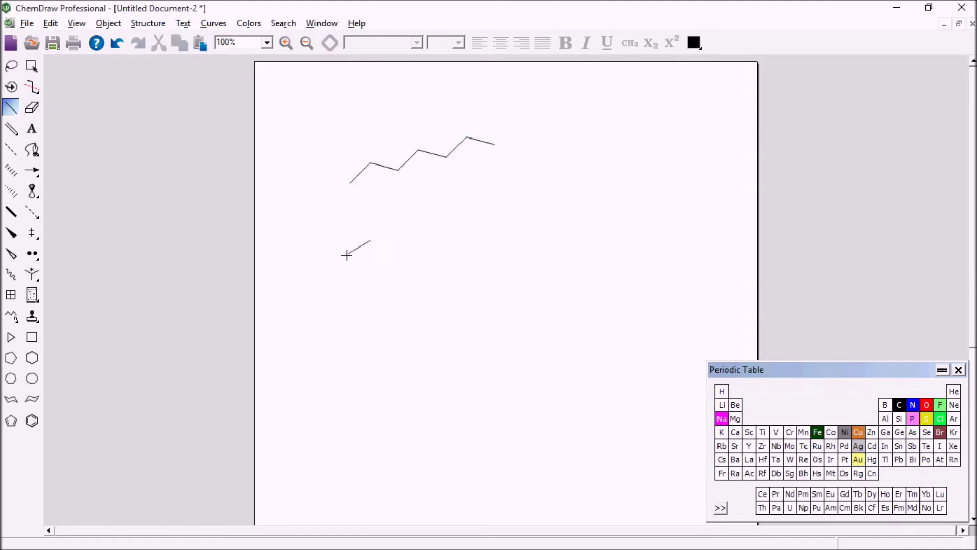
{"action": "left_click", "coordinate": [371, 240]}
{"action": "left_click", "coordinate": [397, 253]}
{"action": "left_click", "coordinate": [419, 240]}
{"action": "left_click", "coordinate": [446, 255]}
Make a lower-chain bond triple, fuse cyclopentane onto the chain end, and add a cyclohexane ring.
{"action": "left_click", "coordinate": [383, 250]}
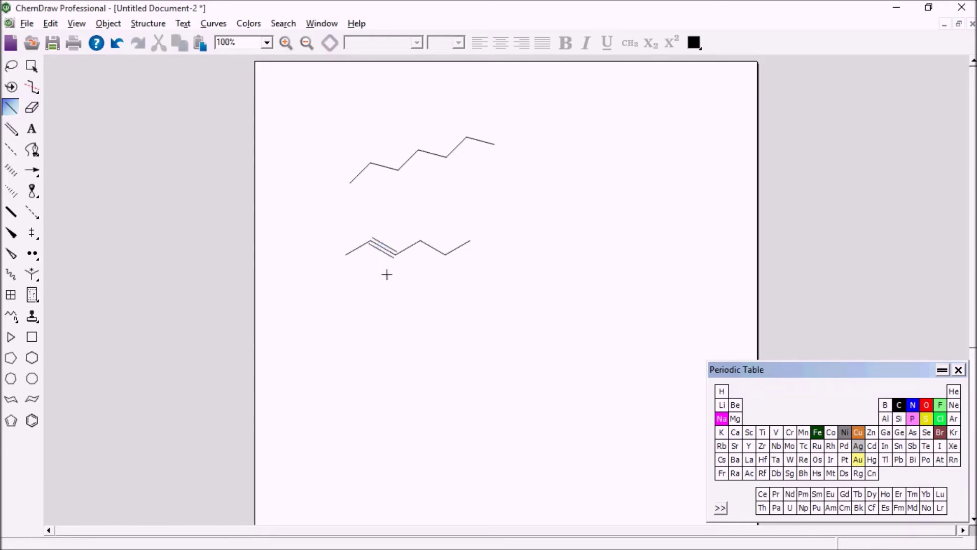
{"action": "left_click", "coordinate": [388, 251]}
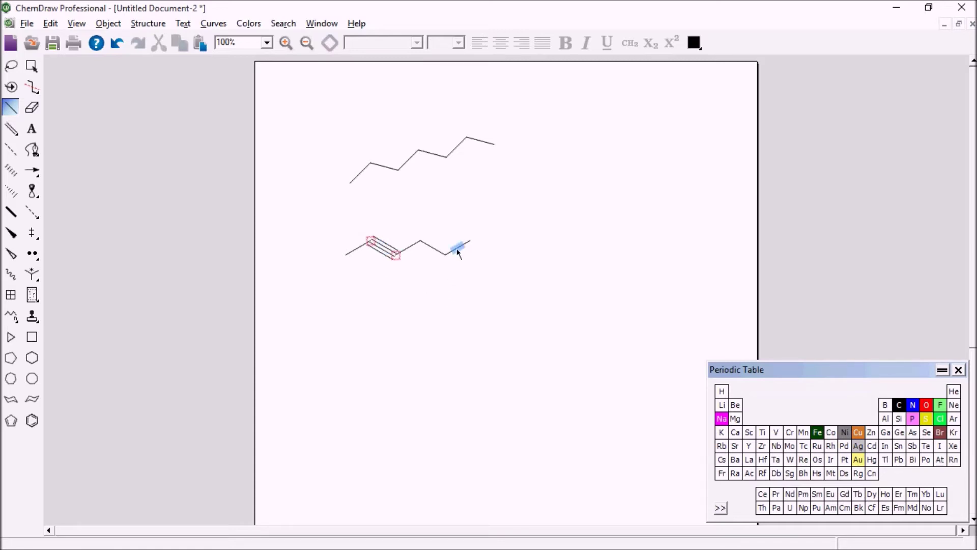
{"action": "key", "text": "5"}
{"action": "left_click", "coordinate": [409, 333]}
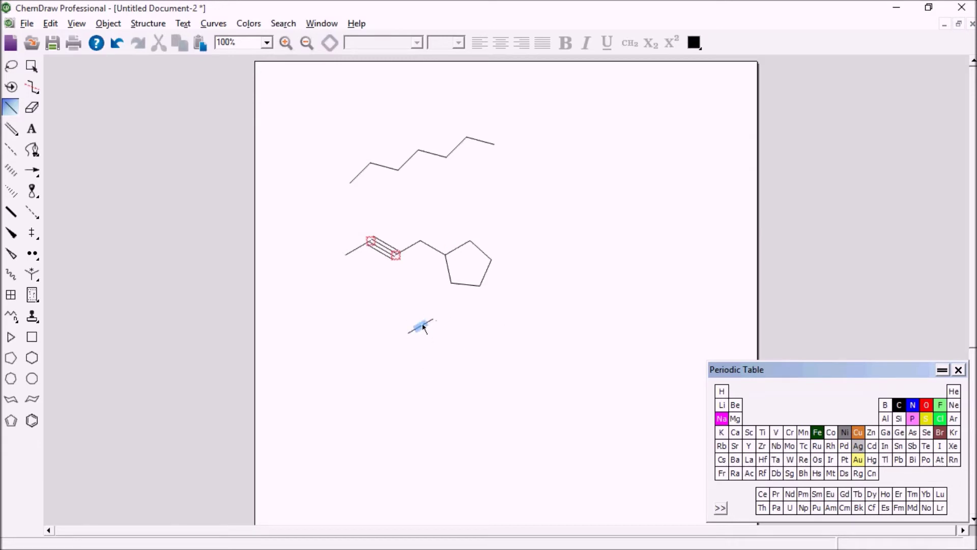
{"action": "key", "text": "6"}
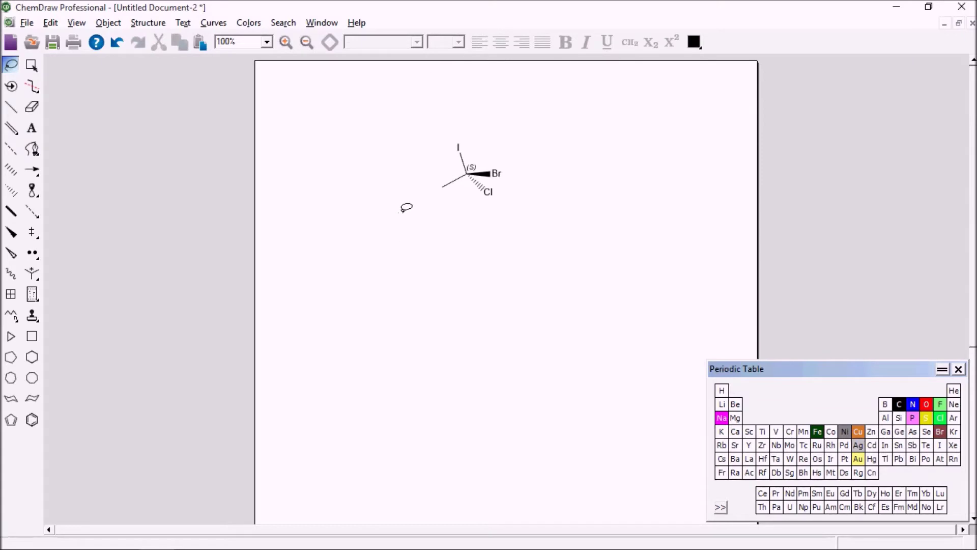
Rotate the I/Br/Cl stereocentre in 3D with the Structure Perspective tool until it reads (R).
{"action": "left_click", "coordinate": [13, 89]}
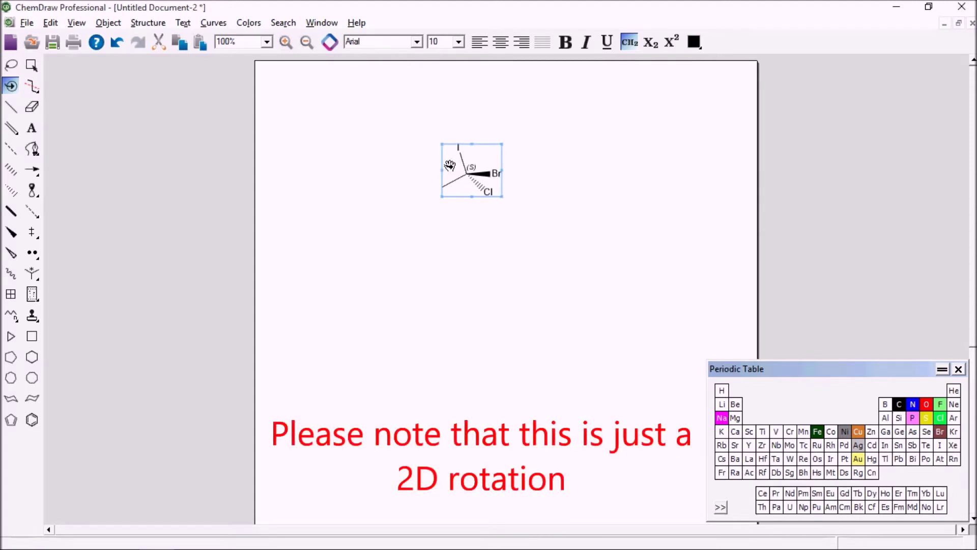
{"action": "mouse_move", "coordinate": [449, 166]}
{"action": "left_mouse_down"}
{"action": "mouse_move", "coordinate": [485, 168]}
{"action": "mouse_move", "coordinate": [548, 222]}
{"action": "mouse_move", "coordinate": [369, 203]}
{"action": "mouse_move", "coordinate": [451, 115]}
{"action": "mouse_move", "coordinate": [483, 161]}
{"action": "mouse_move", "coordinate": [460, 172]}
{"action": "mouse_move", "coordinate": [459, 157]}
{"action": "mouse_move", "coordinate": [436, 302]}
{"action": "mouse_move", "coordinate": [408, 100]}
{"action": "mouse_move", "coordinate": [422, 179]}
{"action": "left_mouse_up"}
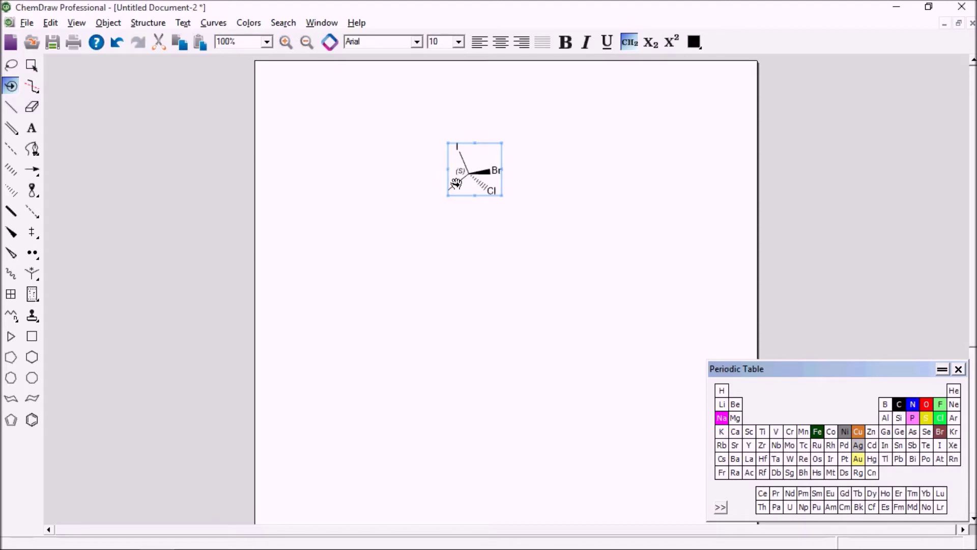
{"action": "left_click_drag", "start_coordinate": [456, 183], "coordinate": [612, 190]}
{"action": "left_click_drag", "start_coordinate": [453, 186], "coordinate": [596, 189]}
{"action": "left_click_drag", "start_coordinate": [484, 161], "coordinate": [519, 267]}
{"action": "left_click_drag", "start_coordinate": [474, 162], "coordinate": [491, 316]}
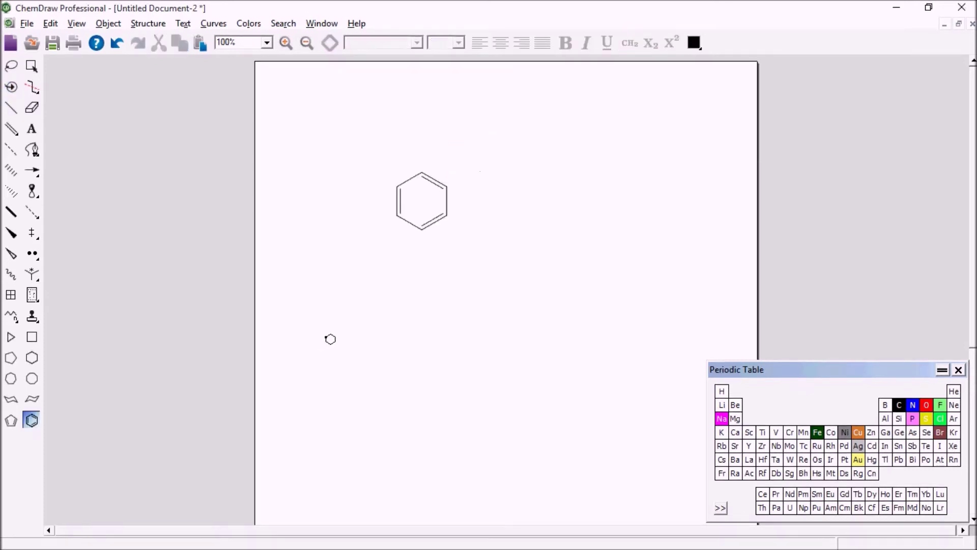
Turn the ring's bottom atom and the left double bond's atoms into nitrogen.
{"action": "left_click", "coordinate": [11, 107]}
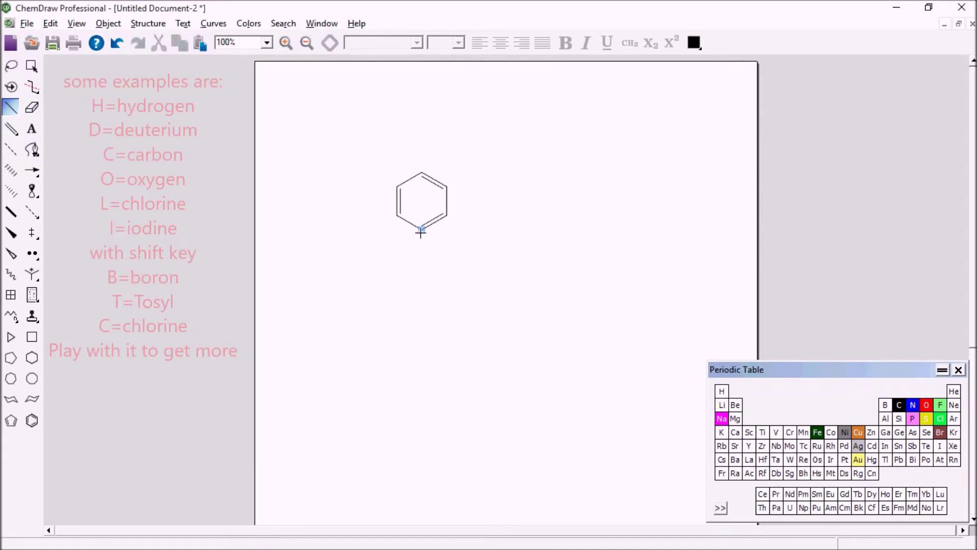
{"action": "key", "text": "n"}
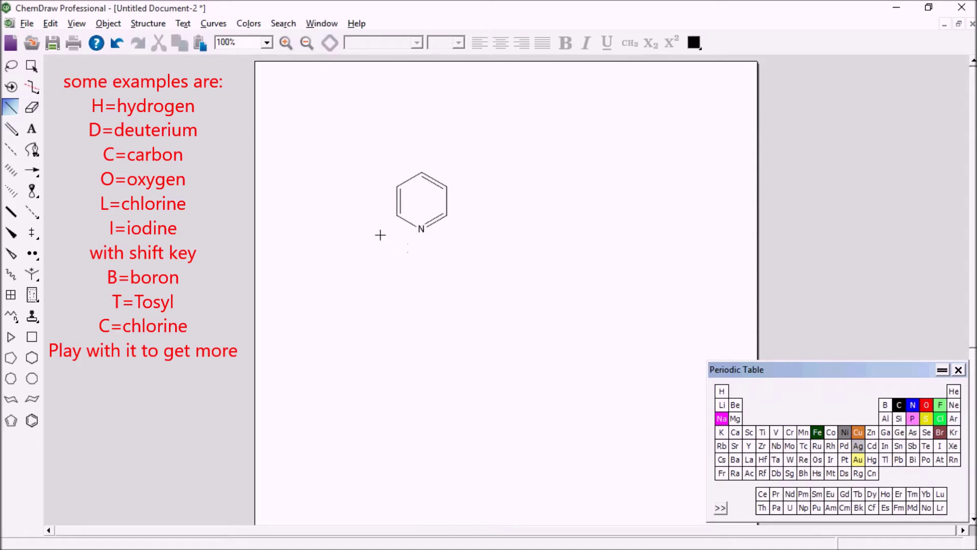
{"action": "left_click", "coordinate": [10, 65]}
{"action": "mouse_move", "coordinate": [352, 240]}
{"action": "left_mouse_down"}
{"action": "mouse_move", "coordinate": [380, 175]}
{"action": "mouse_move", "coordinate": [405, 183]}
{"action": "mouse_move", "coordinate": [409, 220]}
{"action": "mouse_move", "coordinate": [387, 238]}
{"action": "left_mouse_up"}
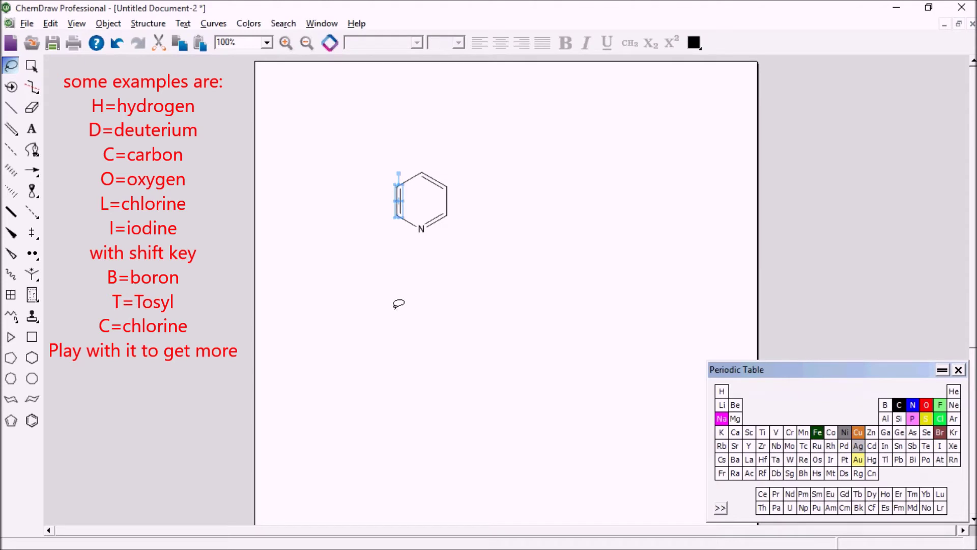
{"action": "key", "text": "n"}
{"action": "left_click", "coordinate": [394, 301]}
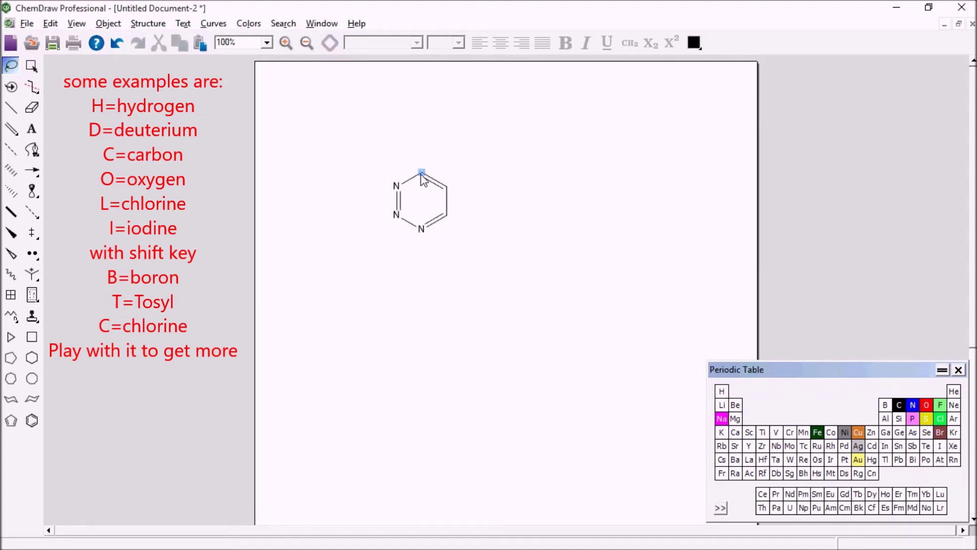
Relabel the top ring carbon Na, the upper-right carbon N and the lower-right carbon SH.
{"action": "key", "text": "shift+n"}
{"action": "key", "text": "n"}
{"action": "key", "text": "s"}
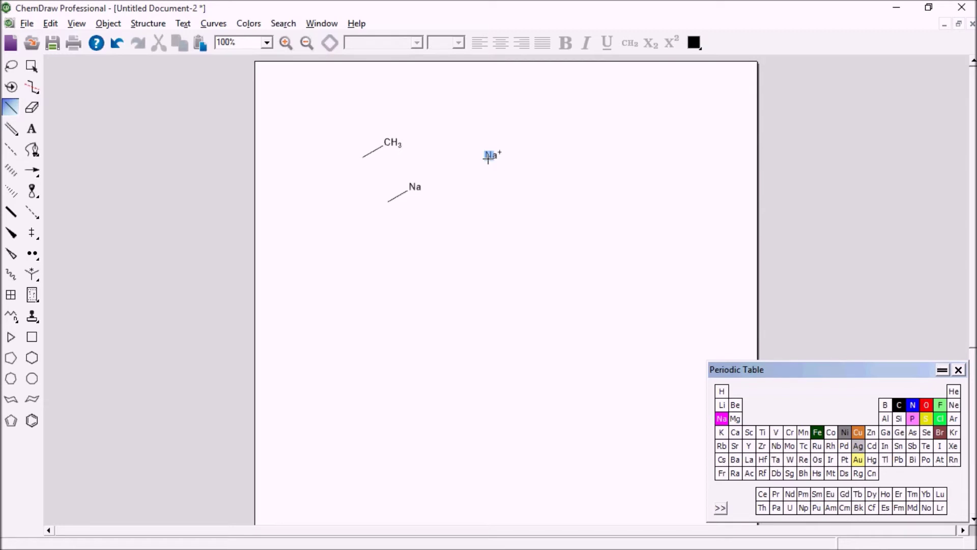
Add hydrogens to the sodium label, then lower its charge back to Na+.
{"action": "key", "text": "plus"}
{"action": "key", "text": "plus"}
{"action": "key", "text": "minus"}
{"action": "key", "text": "minus"}
{"action": "key", "text": "minus"}
{"action": "key", "text": "minus"}
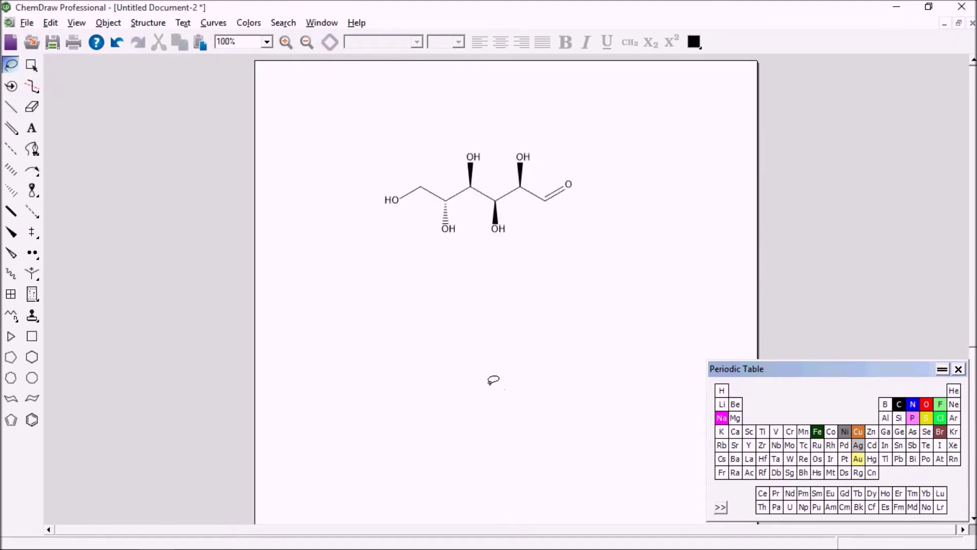
Display the (R), (R), (S), (R) descriptors on the sugar's four stereocentres.
{"action": "right_click", "coordinate": [445, 203]}
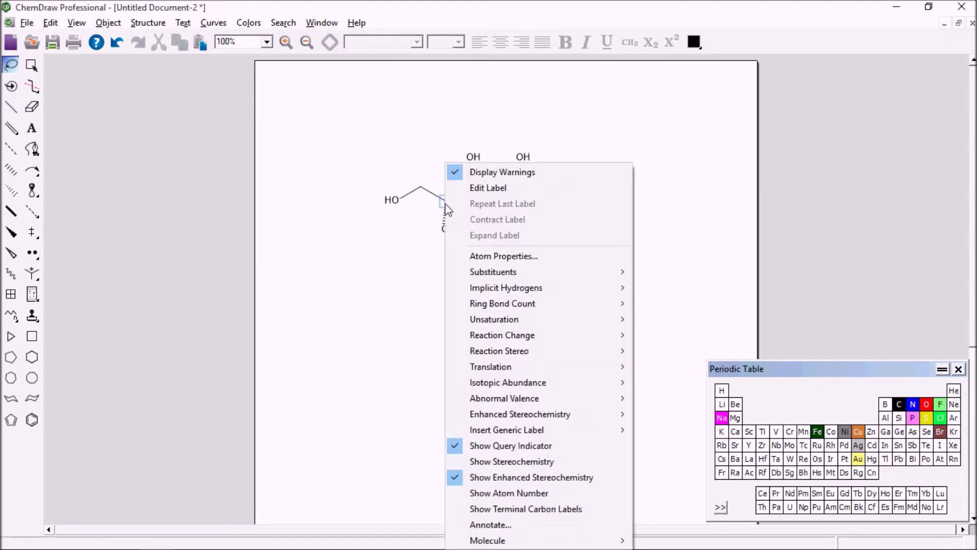
{"action": "left_click", "coordinate": [489, 463]}
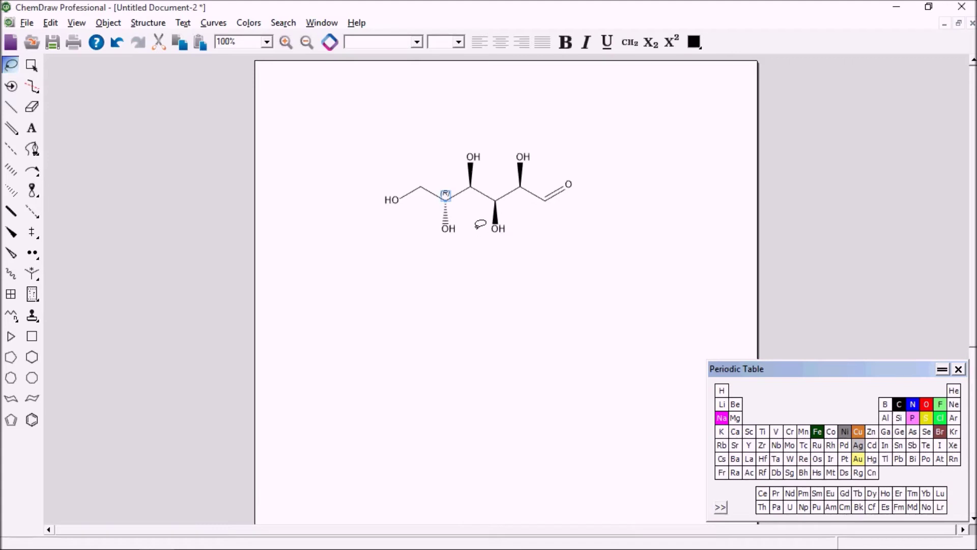
{"action": "right_click", "coordinate": [472, 192]}
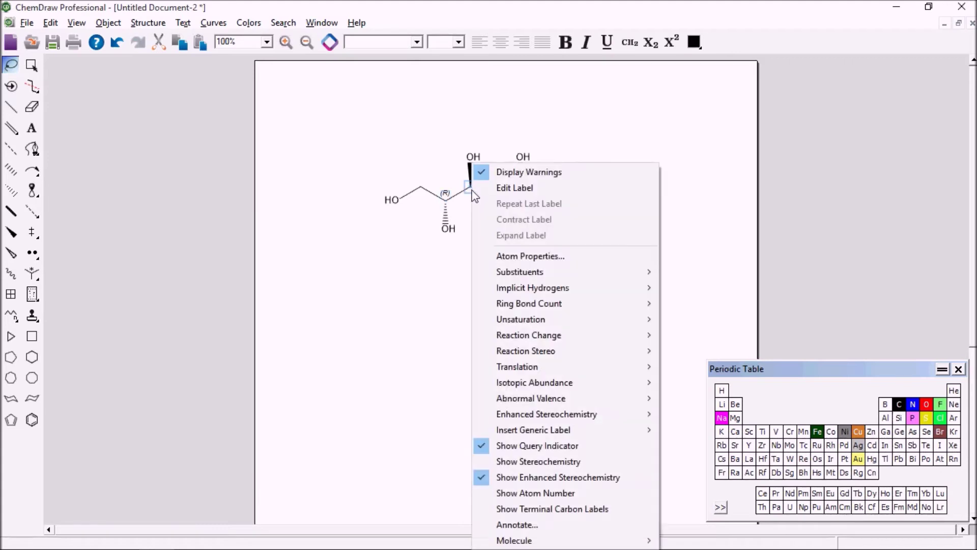
{"action": "left_click", "coordinate": [529, 461]}
{"action": "right_click", "coordinate": [495, 201]}
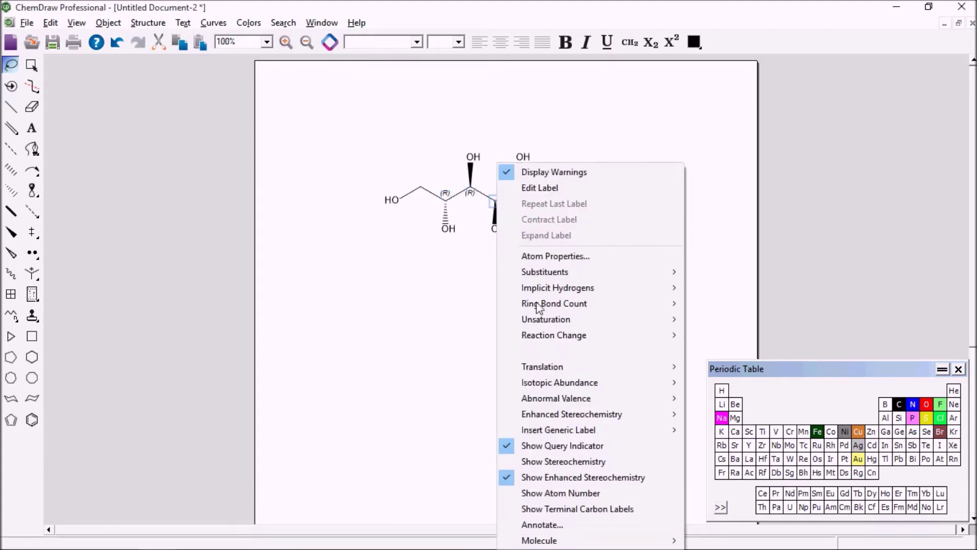
{"action": "left_click", "coordinate": [567, 461]}
{"action": "right_click", "coordinate": [519, 187]}
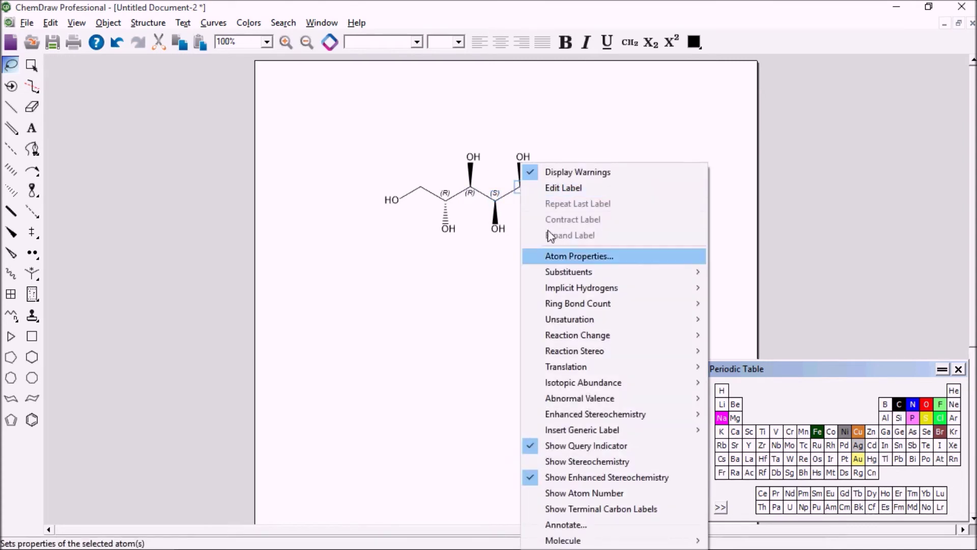
{"action": "left_click", "coordinate": [583, 460]}
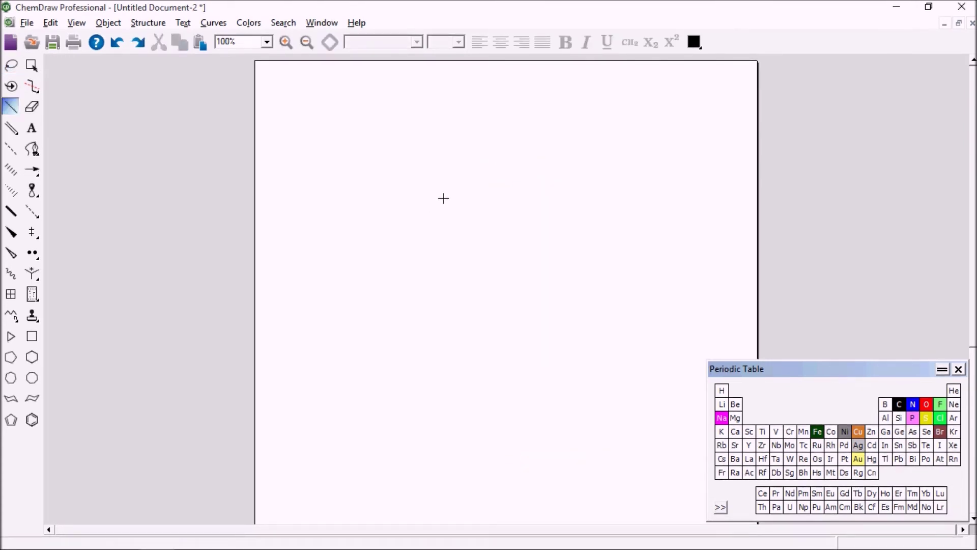
Draw a carbon centre with one solid-wedge and one hashed-wedge bond.
{"action": "mouse_move", "coordinate": [447, 190]}
{"action": "left_mouse_down"}
{"action": "mouse_move", "coordinate": [446, 175]}
{"action": "mouse_move", "coordinate": [469, 211]}
{"action": "left_mouse_up"}
{"action": "left_click", "coordinate": [446, 191]}
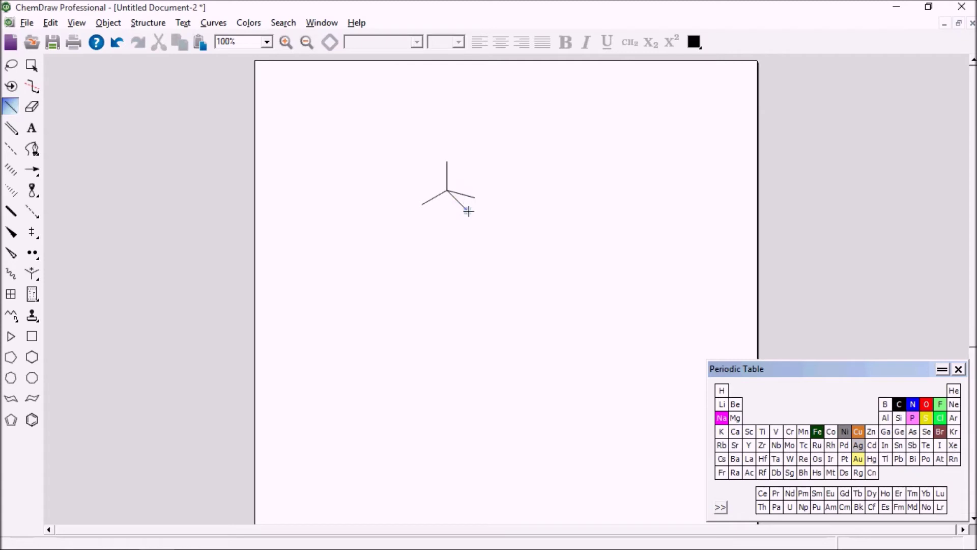
{"action": "left_click", "coordinate": [458, 205]}
{"action": "left_click", "coordinate": [466, 197]}
{"action": "left_click", "coordinate": [425, 254]}
Show the centre's (R) descriptor and label the hashed end Br and the wedge end Cl.
{"action": "right_click", "coordinate": [446, 191]}
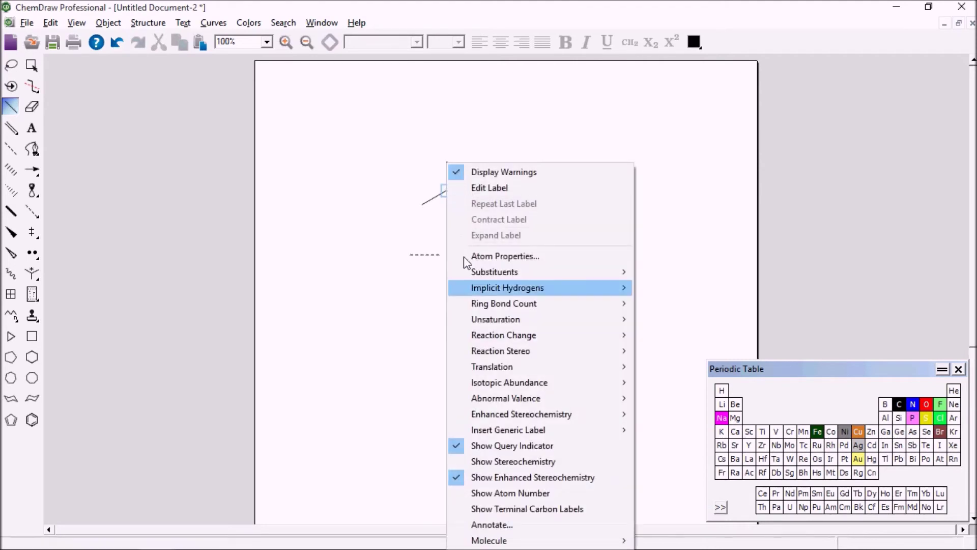
{"action": "left_click", "coordinate": [480, 463]}
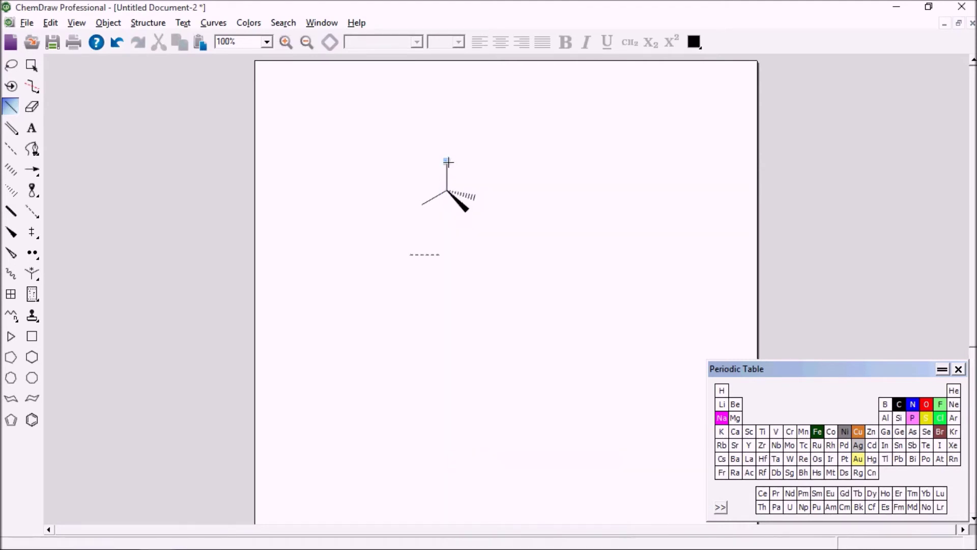
{"action": "key", "text": "b"}
{"action": "key", "text": "l"}
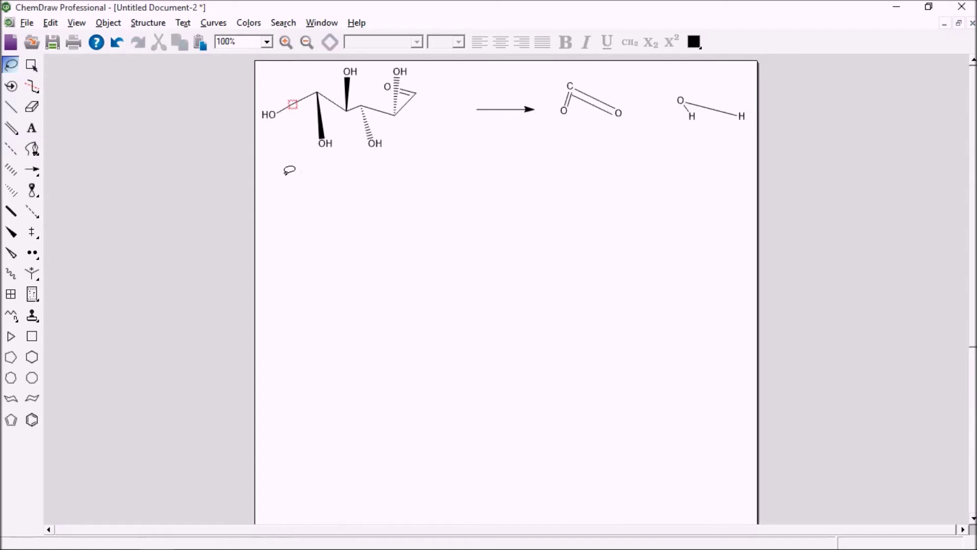
Clean up the whole reaction layout, adding a plus sign between CO2 and H2O.
{"action": "mouse_move", "coordinate": [291, 170]}
{"action": "left_mouse_down"}
{"action": "mouse_move", "coordinate": [420, 185]}
{"action": "mouse_move", "coordinate": [642, 180]}
{"action": "mouse_move", "coordinate": [768, 116]}
{"action": "mouse_move", "coordinate": [727, 75]}
{"action": "mouse_move", "coordinate": [301, 68]}
{"action": "mouse_move", "coordinate": [253, 115]}
{"action": "mouse_move", "coordinate": [260, 175]}
{"action": "mouse_move", "coordinate": [290, 173]}
{"action": "left_mouse_up"}
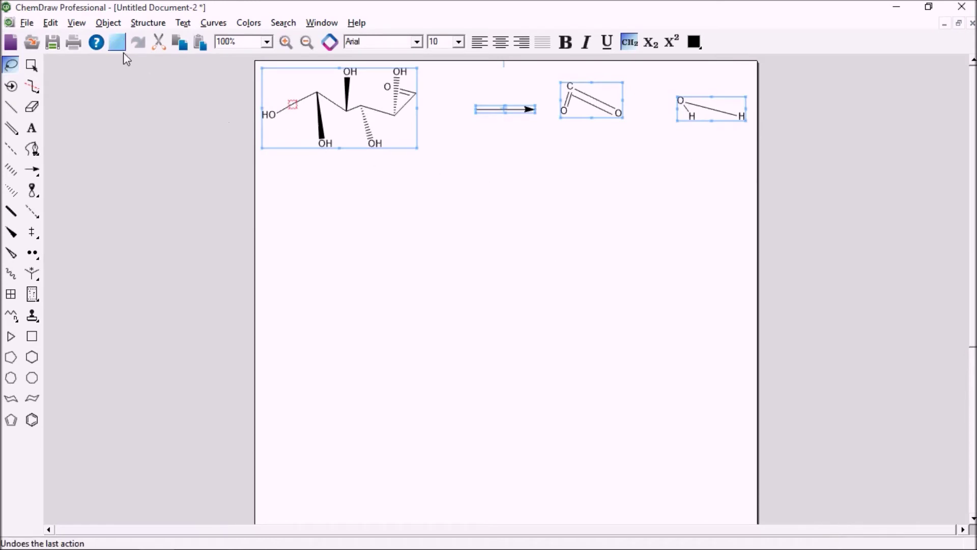
{"action": "left_click", "coordinate": [145, 25]}
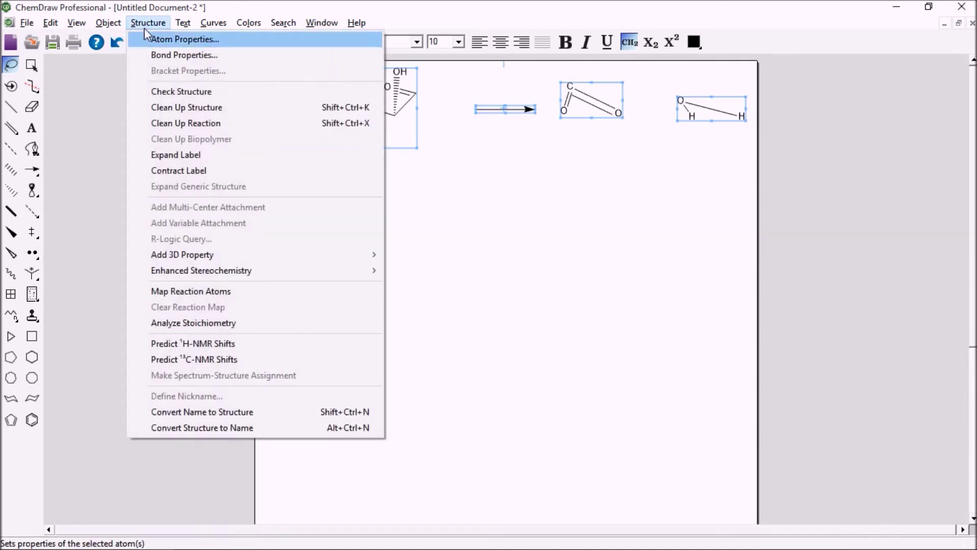
{"action": "left_click", "coordinate": [171, 125]}
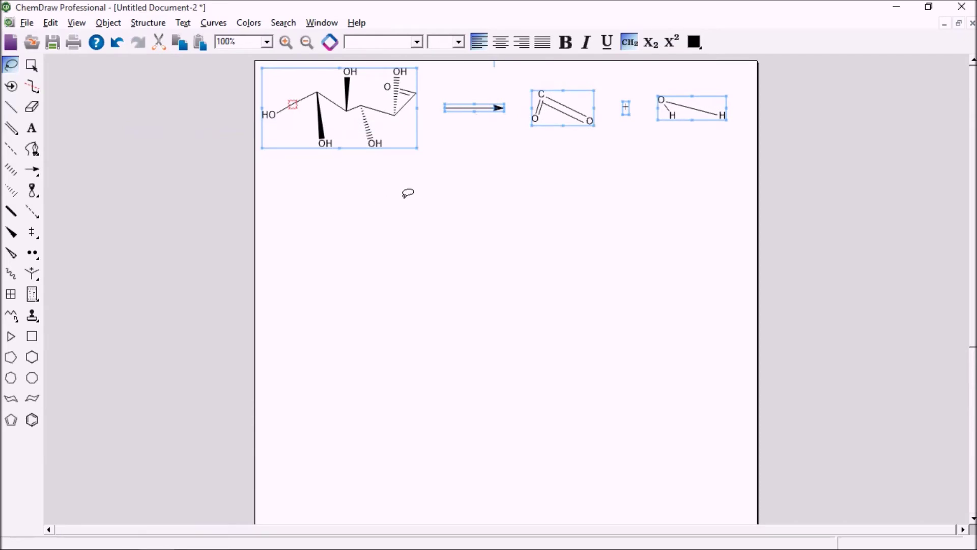
{"action": "left_click", "coordinate": [375, 178]}
Clean up each molecule: the sugar as a zig-zag chain, linear O=C=O, symmetric water.
{"action": "mouse_move", "coordinate": [359, 169]}
{"action": "left_mouse_down"}
{"action": "mouse_move", "coordinate": [396, 171]}
{"action": "mouse_move", "coordinate": [419, 114]}
{"action": "mouse_move", "coordinate": [421, 81]}
{"action": "mouse_move", "coordinate": [393, 63]}
{"action": "mouse_move", "coordinate": [282, 80]}
{"action": "mouse_move", "coordinate": [253, 113]}
{"action": "mouse_move", "coordinate": [267, 144]}
{"action": "left_mouse_up"}
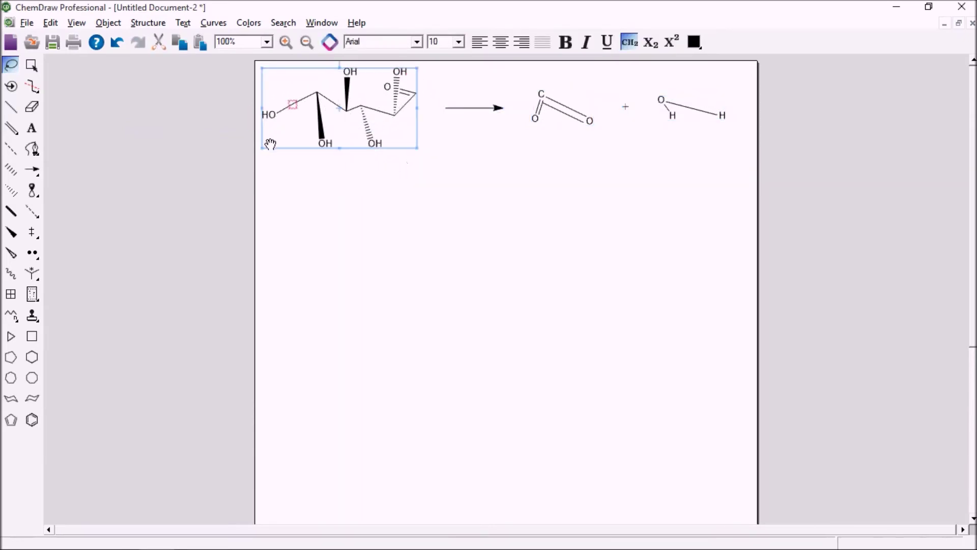
{"action": "left_click", "coordinate": [148, 23]}
{"action": "left_click", "coordinate": [186, 107]}
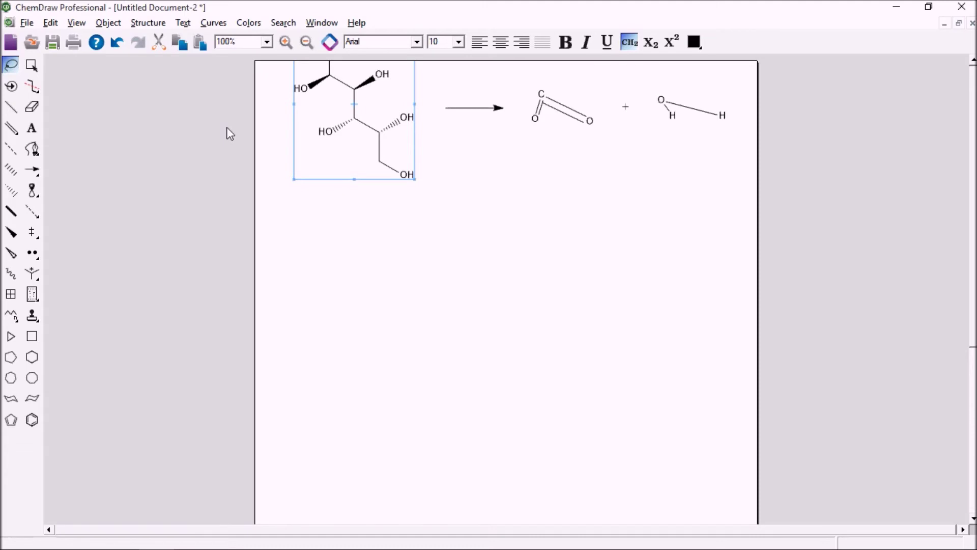
{"action": "key", "text": "ctrl+shift+k"}
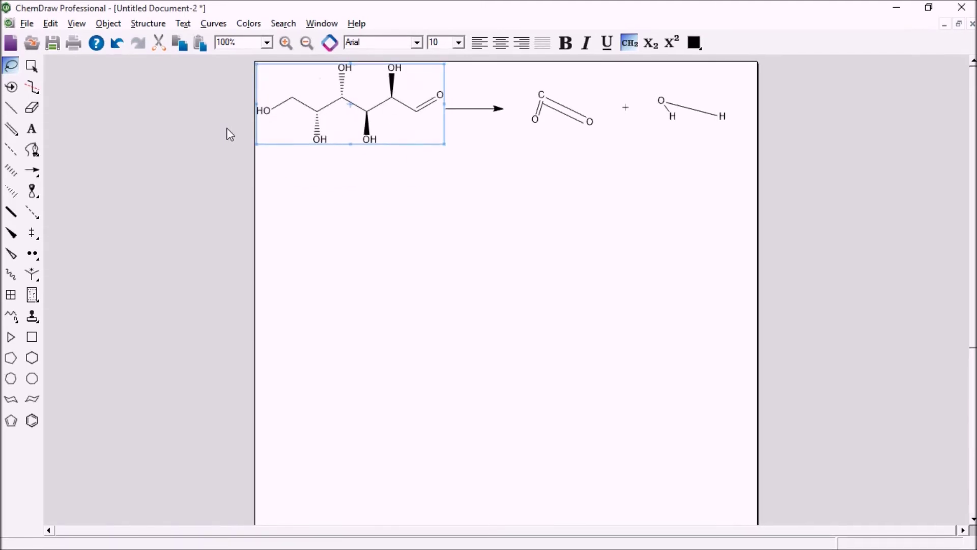
{"action": "mouse_move", "coordinate": [515, 87]}
{"action": "left_mouse_down"}
{"action": "mouse_move", "coordinate": [595, 99]}
{"action": "mouse_move", "coordinate": [532, 125]}
{"action": "left_mouse_up"}
{"action": "key", "text": "ctrl+shift+k"}
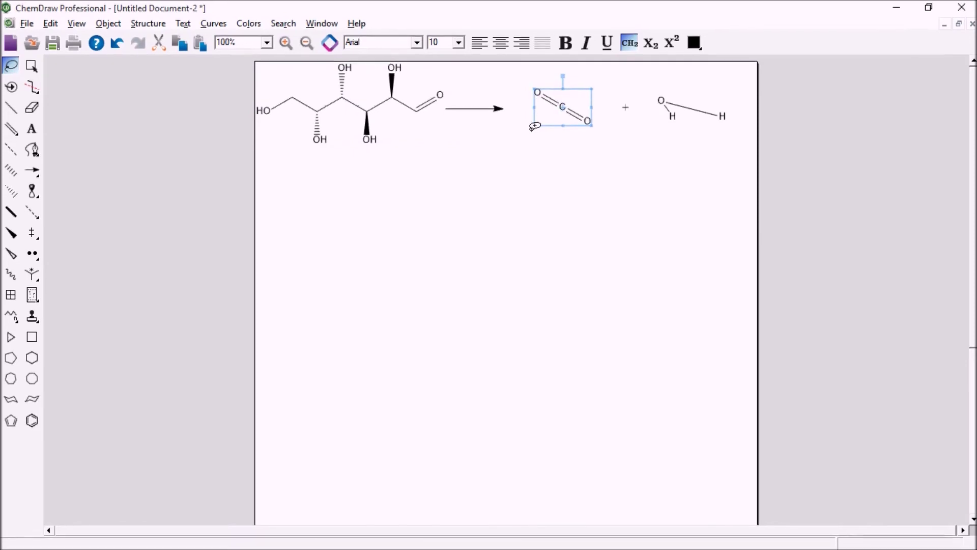
{"action": "mouse_move", "coordinate": [654, 92]}
{"action": "left_mouse_down"}
{"action": "mouse_move", "coordinate": [744, 94]}
{"action": "mouse_move", "coordinate": [666, 161]}
{"action": "left_mouse_up"}
{"action": "key", "text": "ctrl+shift+k"}
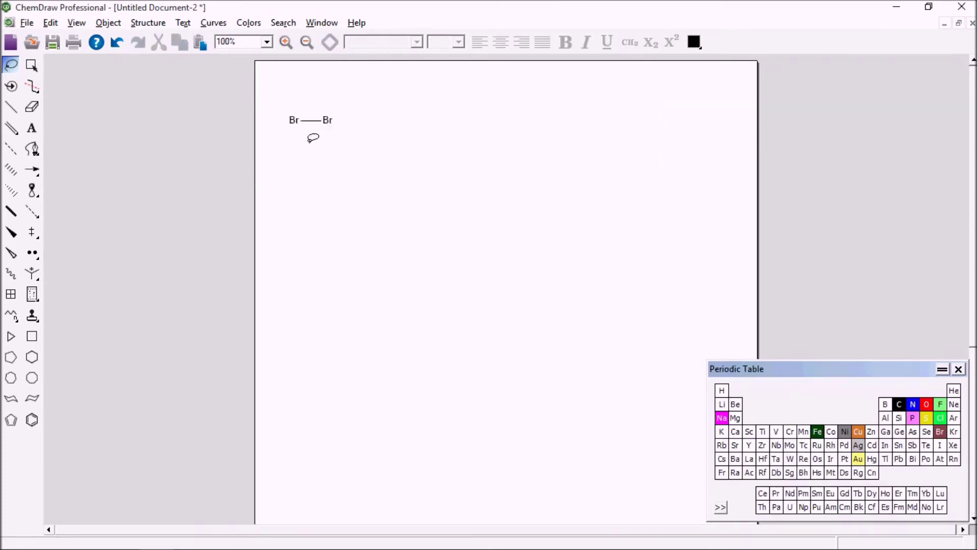
Build a Br–Br → Br· + ·Br scheme by copying Br–Br, adding an arrow and splitting the bond.
{"action": "mouse_move", "coordinate": [309, 141]}
{"action": "left_mouse_down"}
{"action": "mouse_move", "coordinate": [279, 144]}
{"action": "mouse_move", "coordinate": [408, 120]}
{"action": "mouse_move", "coordinate": [484, 126]}
{"action": "left_mouse_up"}
{"action": "left_click_drag", "start_coordinate": [31, 171], "coordinate": [51, 171]}
{"action": "left_click_drag", "start_coordinate": [357, 120], "coordinate": [415, 121]}
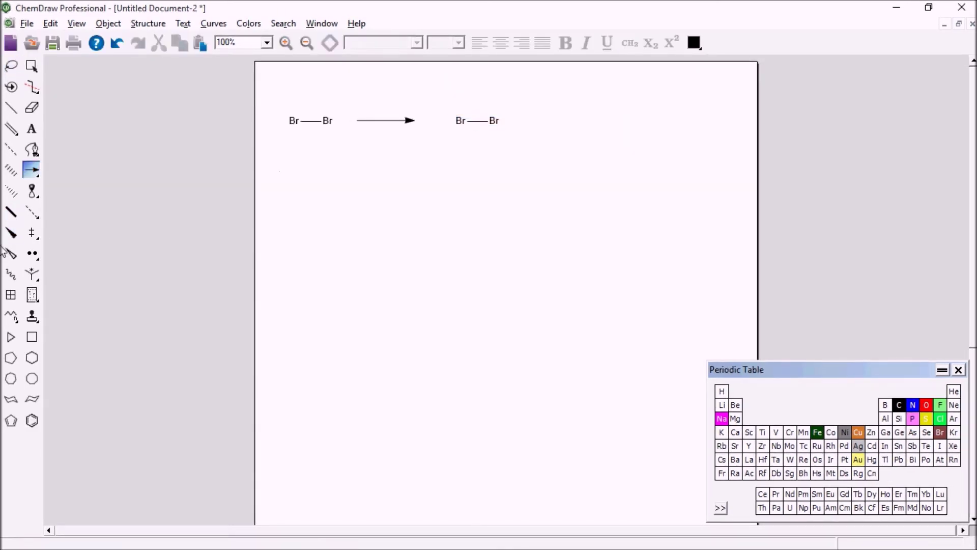
{"action": "left_click", "coordinate": [34, 88]}
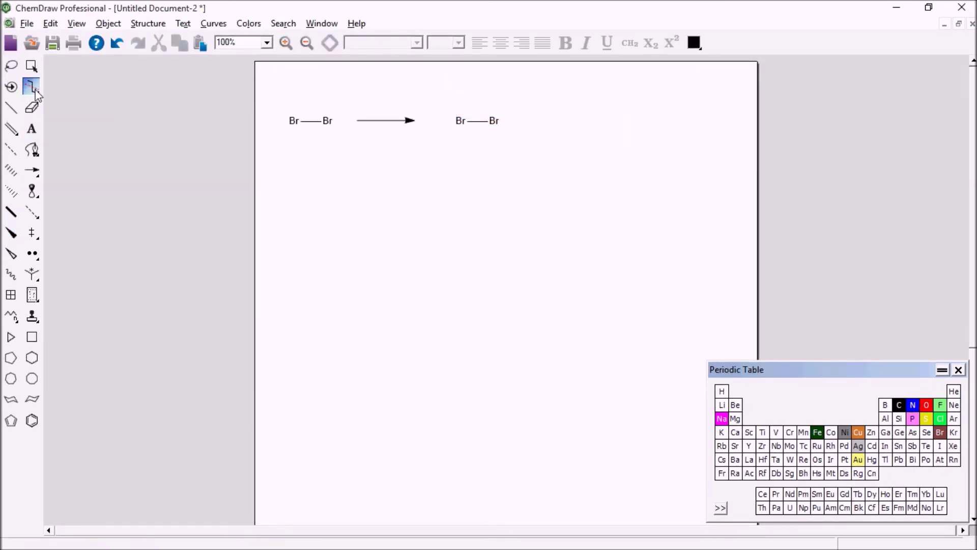
{"action": "left_click_drag", "start_coordinate": [473, 100], "coordinate": [478, 142]}
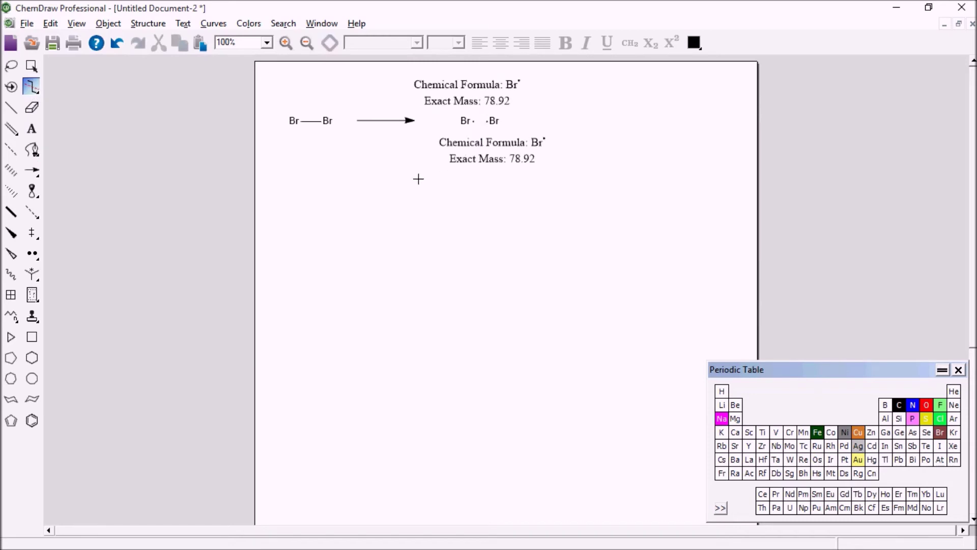
{"action": "left_click", "coordinate": [10, 66]}
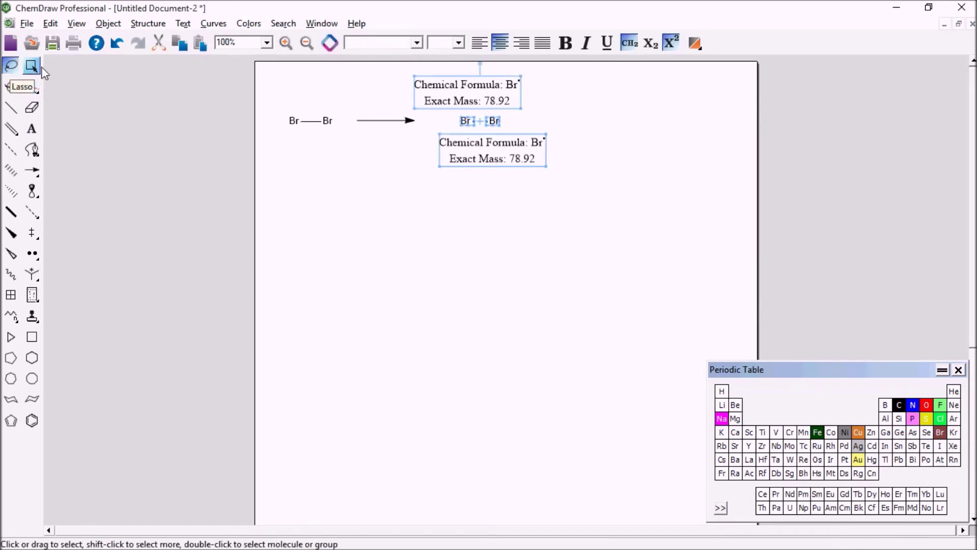
{"action": "left_click", "coordinate": [548, 96]}
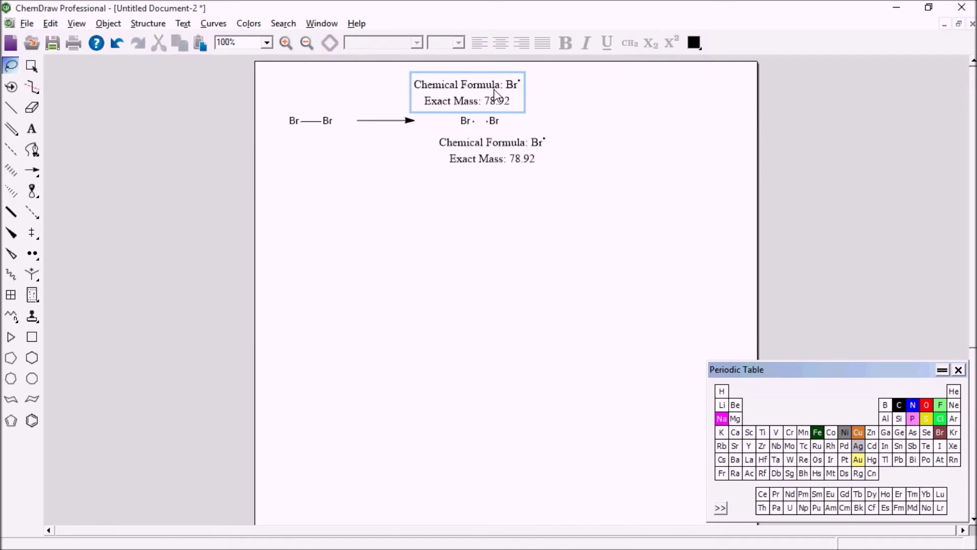
Delete both formula and mass labels and clean up the reaction, adding a plus between radicals.
{"action": "key", "text": "Delete"}
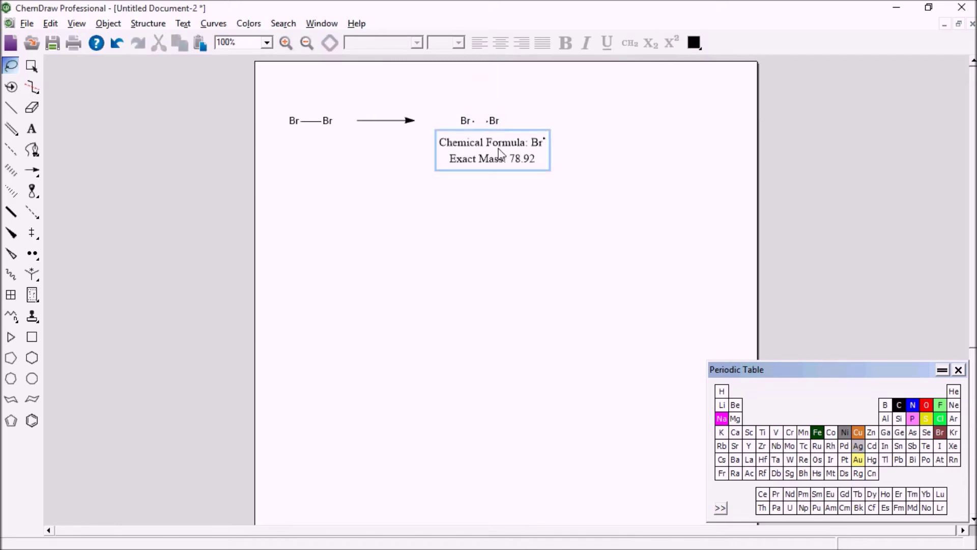
{"action": "key", "text": "Delete"}
{"action": "mouse_move", "coordinate": [279, 146]}
{"action": "left_mouse_down"}
{"action": "mouse_move", "coordinate": [486, 81]}
{"action": "mouse_move", "coordinate": [255, 122]}
{"action": "mouse_move", "coordinate": [295, 143]}
{"action": "left_mouse_up"}
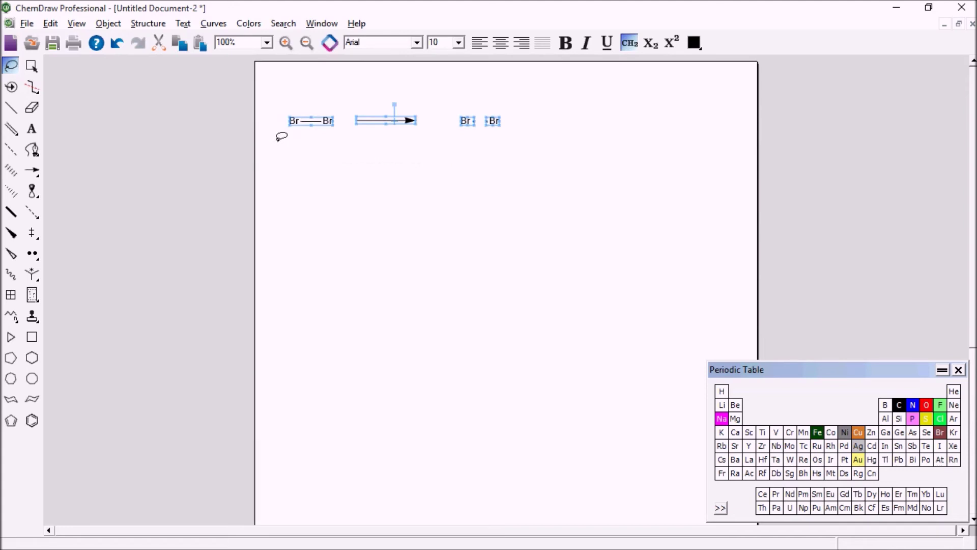
{"action": "key", "text": "ctrl+shift+x"}
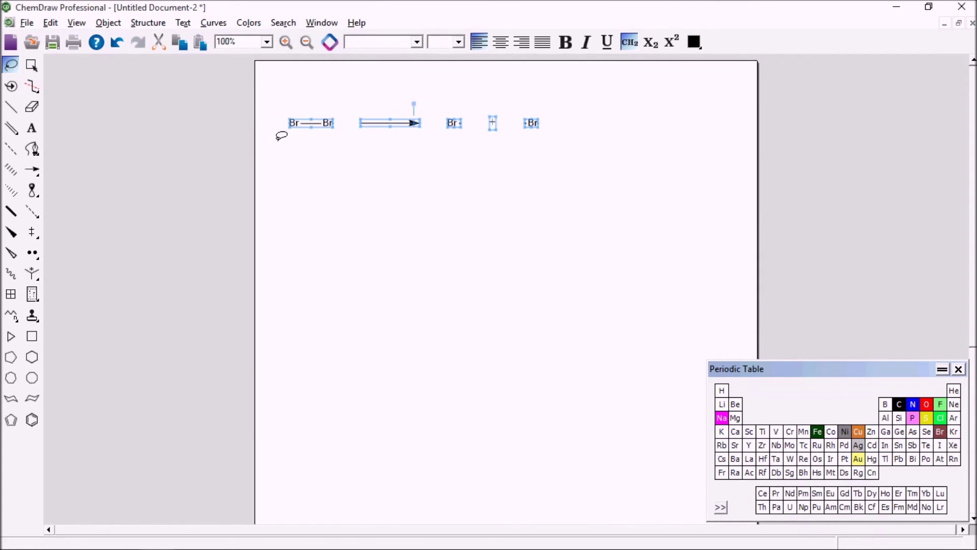
{"action": "left_click", "coordinate": [292, 161]}
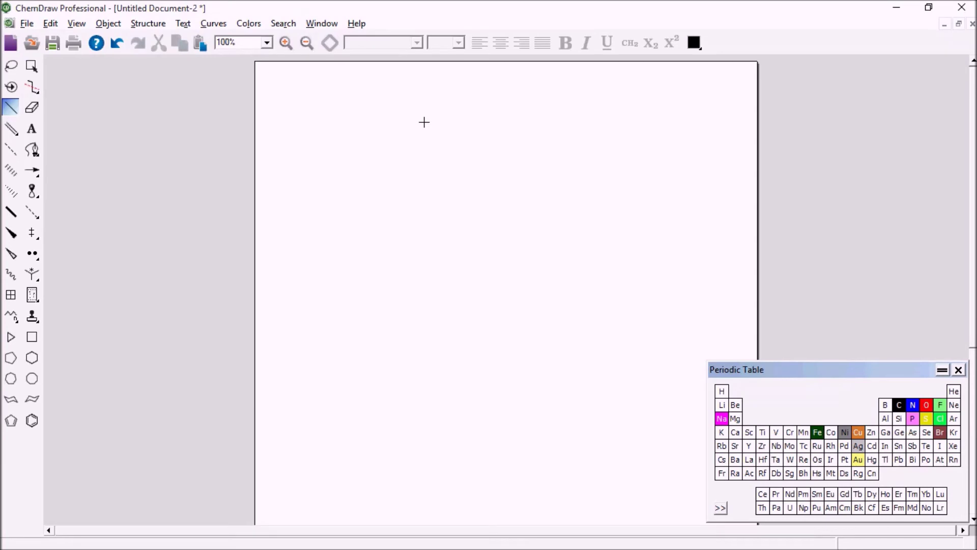
Draw a four-bond carbon centre with its down-left bond as a solid wedge.
{"action": "left_click", "coordinate": [427, 123]}
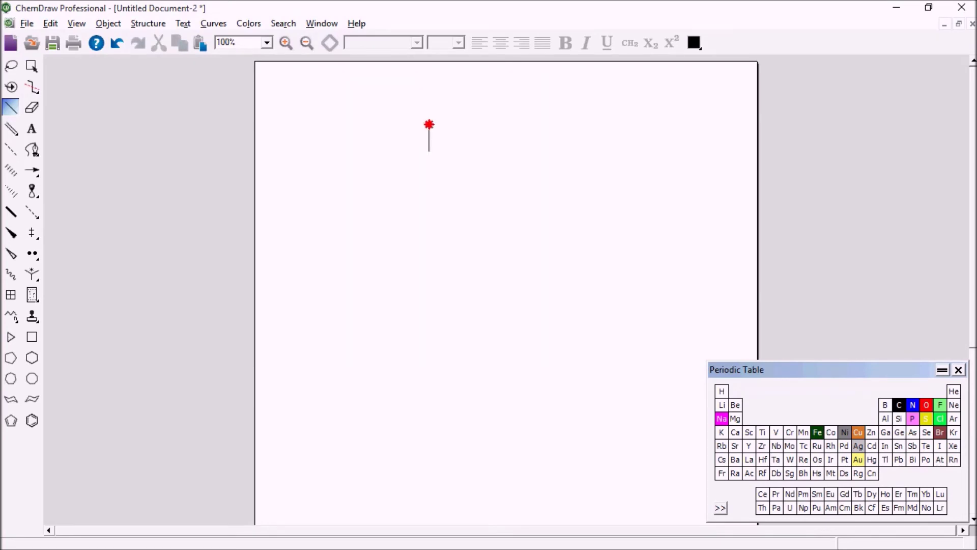
{"action": "mouse_move", "coordinate": [428, 151]}
{"action": "left_mouse_down"}
{"action": "mouse_move", "coordinate": [422, 178]}
{"action": "mouse_move", "coordinate": [402, 151]}
{"action": "left_mouse_up"}
{"action": "left_click", "coordinate": [429, 151]}
{"action": "left_click", "coordinate": [431, 151]}
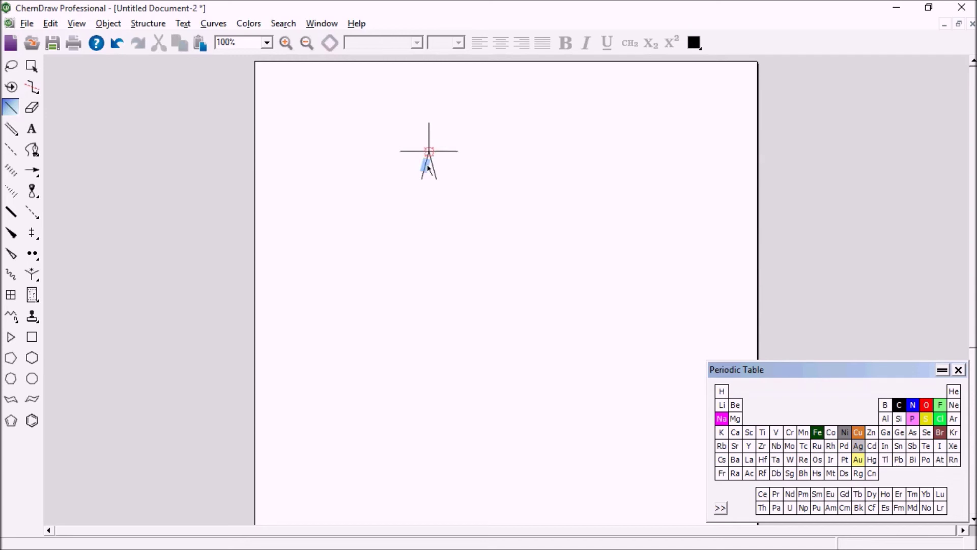
{"action": "left_click", "coordinate": [425, 167]}
Enclose the new structure in square brackets.
{"action": "left_click", "coordinate": [11, 79]}
{"action": "left_click", "coordinate": [12, 65]}
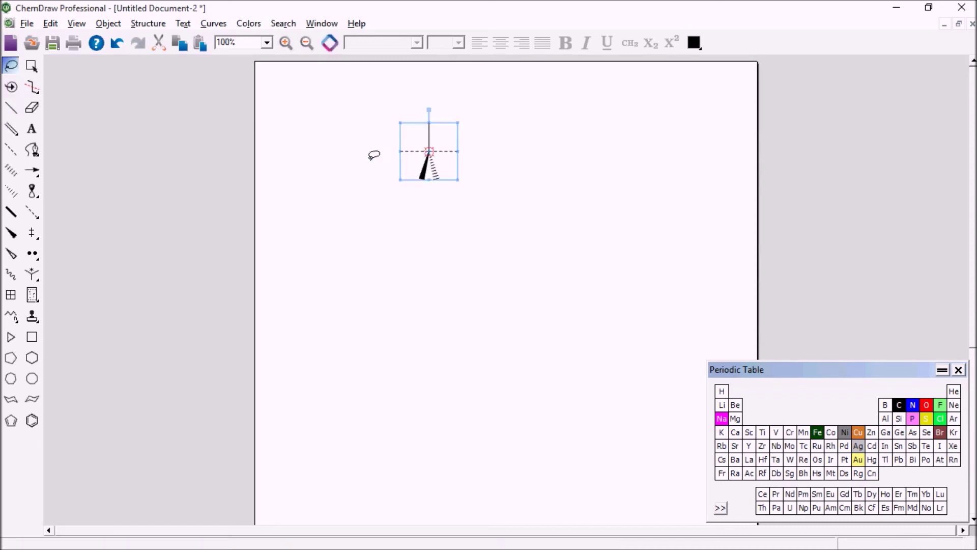
{"action": "mouse_move", "coordinate": [373, 153]}
{"action": "left_mouse_down"}
{"action": "mouse_move", "coordinate": [454, 88]}
{"action": "mouse_move", "coordinate": [499, 175]}
{"action": "mouse_move", "coordinate": [396, 198]}
{"action": "left_mouse_up"}
{"action": "right_click", "coordinate": [434, 144]}
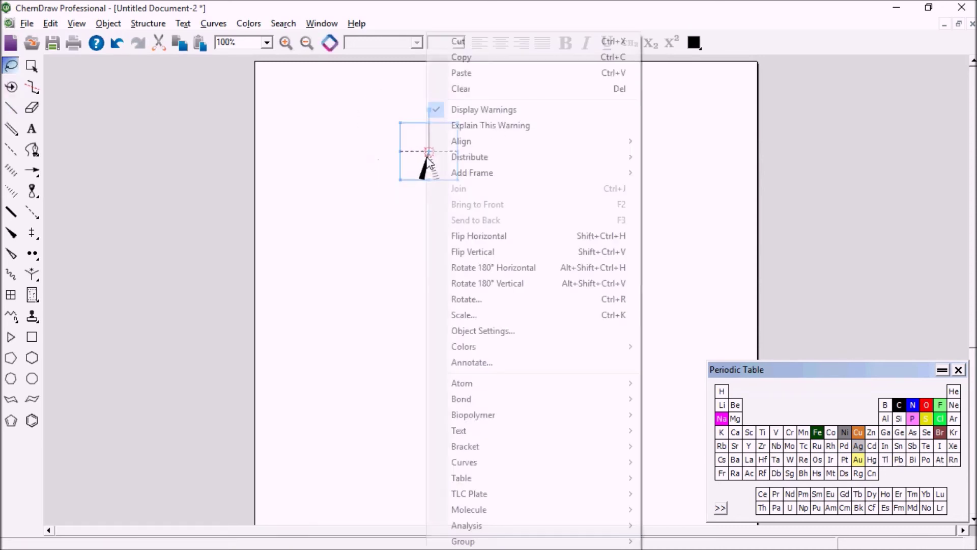
{"action": "left_click", "coordinate": [650, 172]}
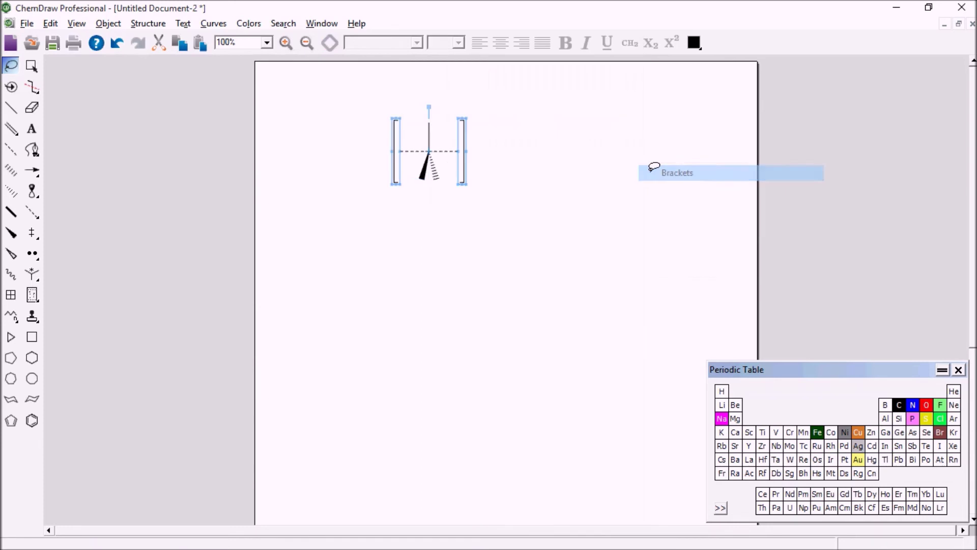
{"action": "left_click", "coordinate": [31, 234]}
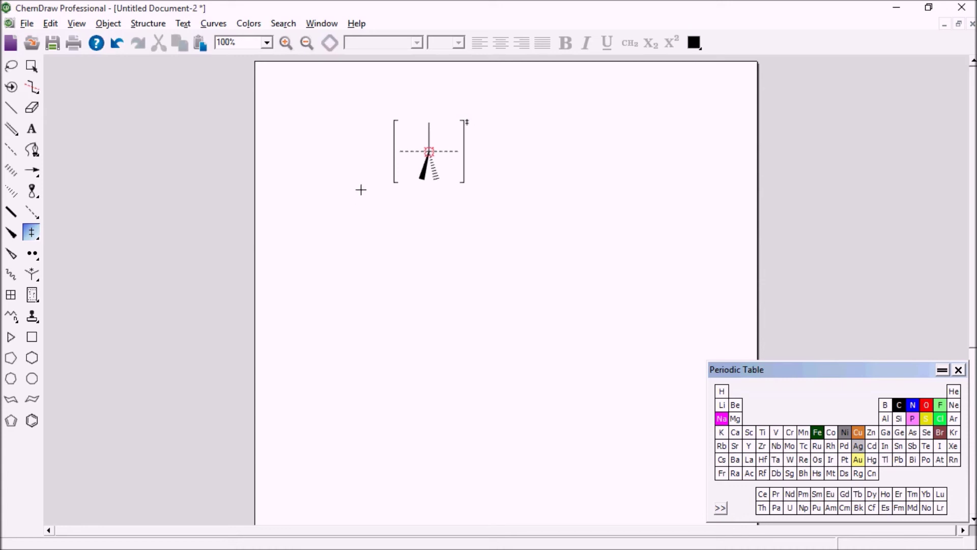
Set the central atom's Abnormal Valence to Allowed in Atom Properties.
{"action": "left_click", "coordinate": [11, 65]}
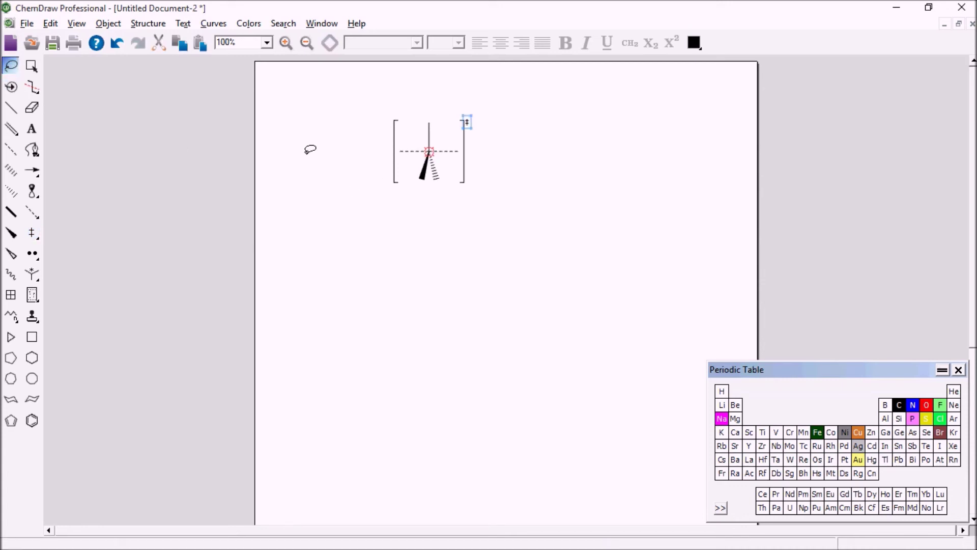
{"action": "right_click", "coordinate": [427, 151]}
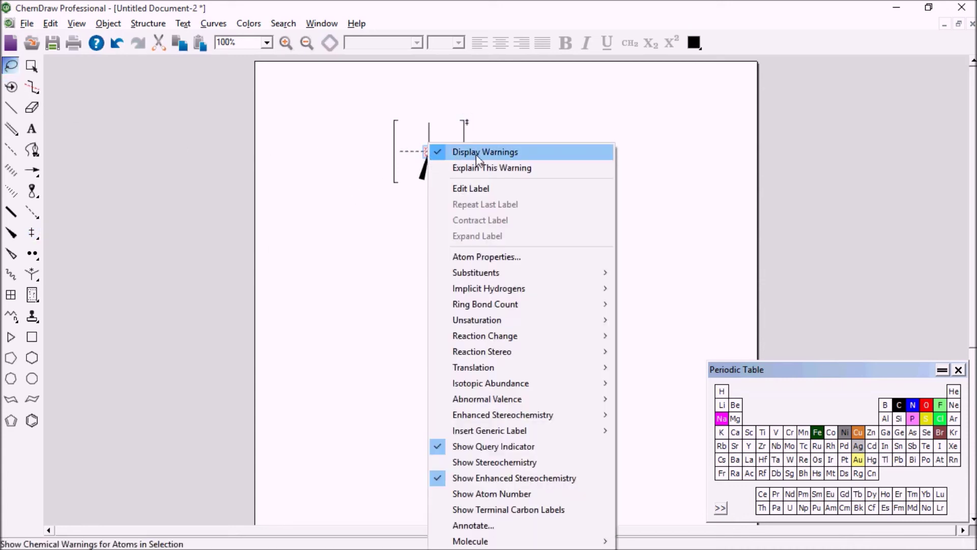
{"action": "left_click", "coordinate": [483, 255]}
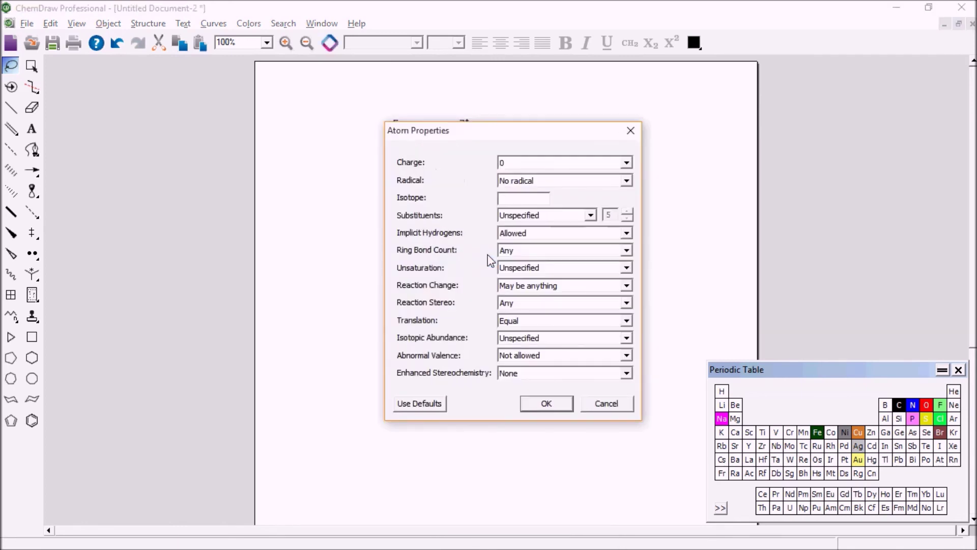
{"action": "left_click", "coordinate": [589, 355]}
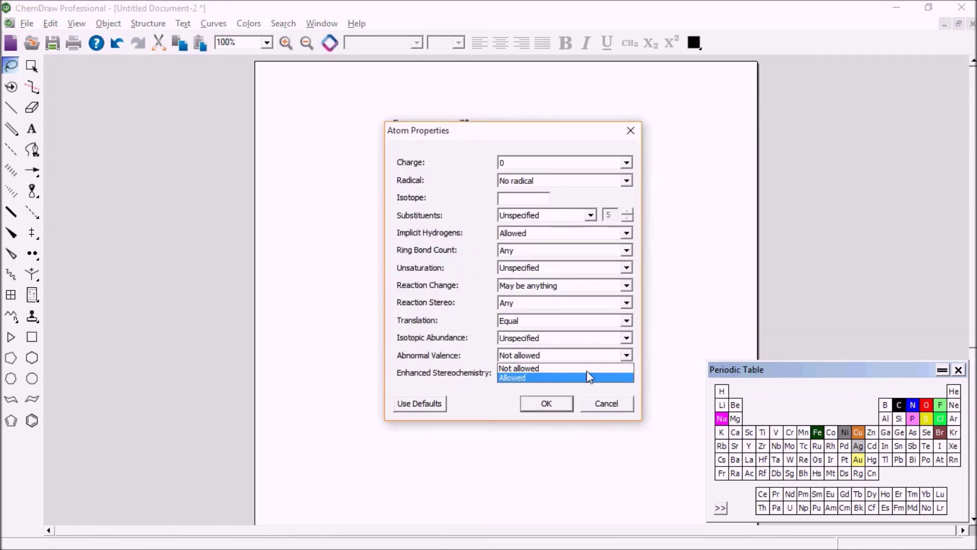
{"action": "left_click", "coordinate": [587, 374]}
{"action": "left_click", "coordinate": [557, 403]}
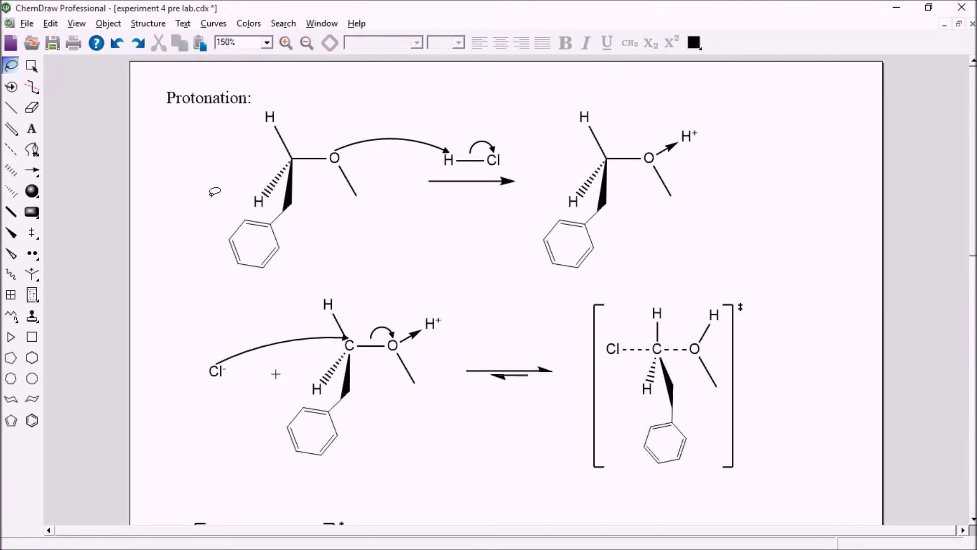
Surround the first Protonation structure with a rounded-rectangle frame.
{"action": "mouse_move", "coordinate": [217, 186]}
{"action": "left_mouse_down"}
{"action": "mouse_move", "coordinate": [226, 130]}
{"action": "mouse_move", "coordinate": [247, 105]}
{"action": "mouse_move", "coordinate": [297, 99]}
{"action": "mouse_move", "coordinate": [380, 150]}
{"action": "mouse_move", "coordinate": [362, 253]}
{"action": "mouse_move", "coordinate": [213, 288]}
{"action": "left_mouse_up"}
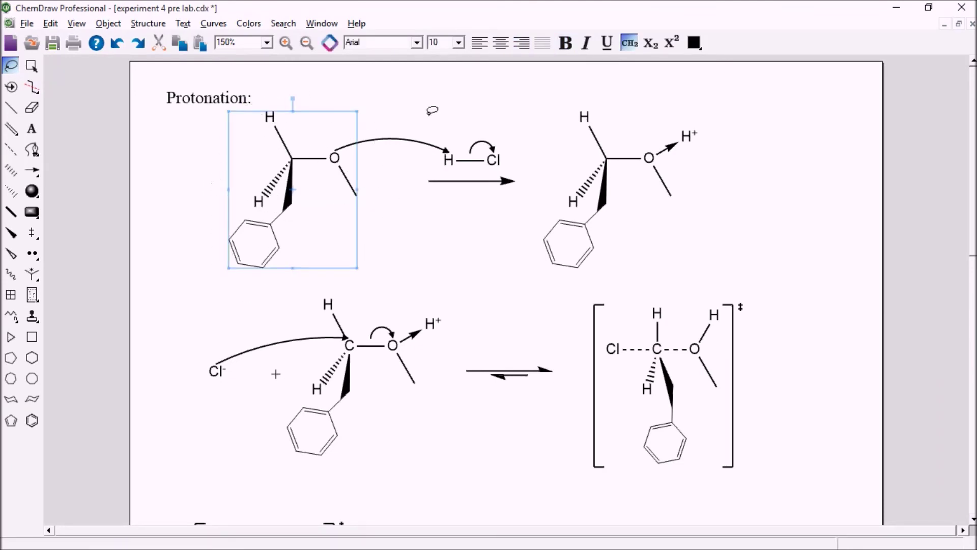
{"action": "right_click", "coordinate": [278, 168]}
{"action": "mouse_move", "coordinate": [403, 177]}
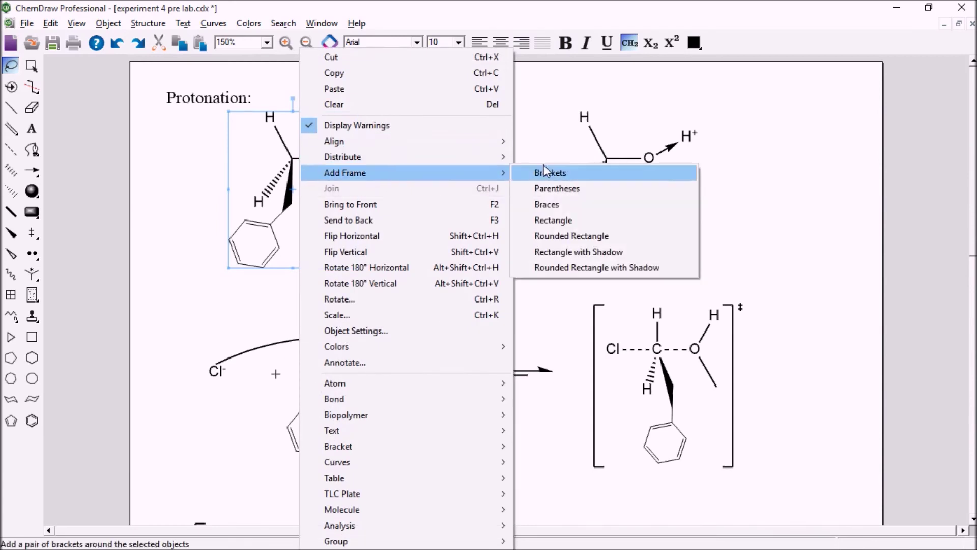
{"action": "left_click", "coordinate": [557, 236]}
{"action": "left_click", "coordinate": [404, 242]}
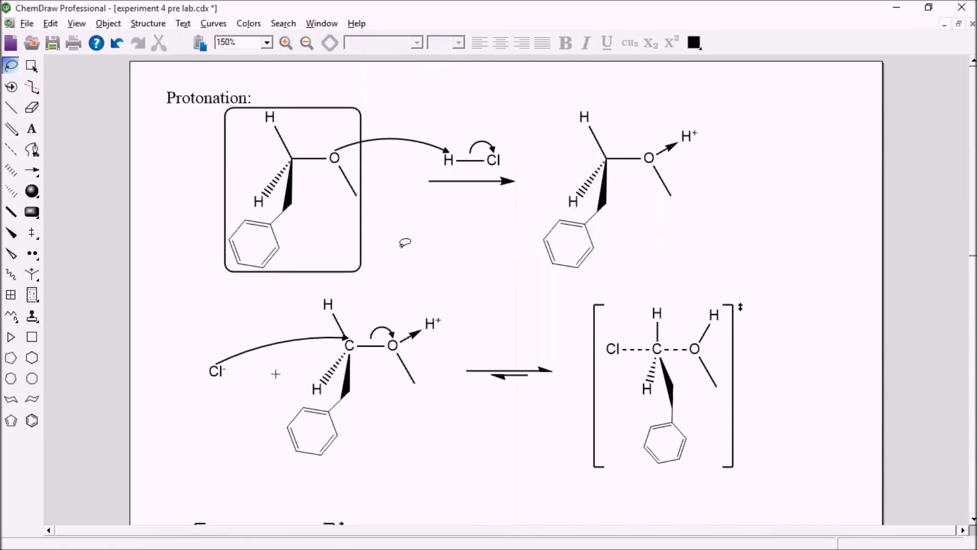
Colour the frame light yellow, make it shaded and send it behind the molecule.
{"action": "left_click", "coordinate": [363, 269]}
{"action": "left_click", "coordinate": [694, 42]}
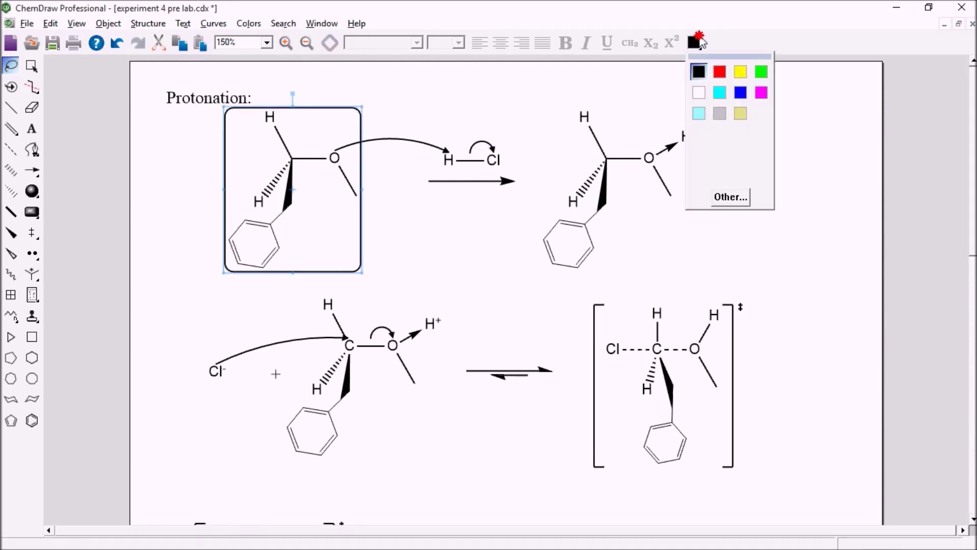
{"action": "left_click", "coordinate": [742, 116]}
{"action": "right_click", "coordinate": [364, 132]}
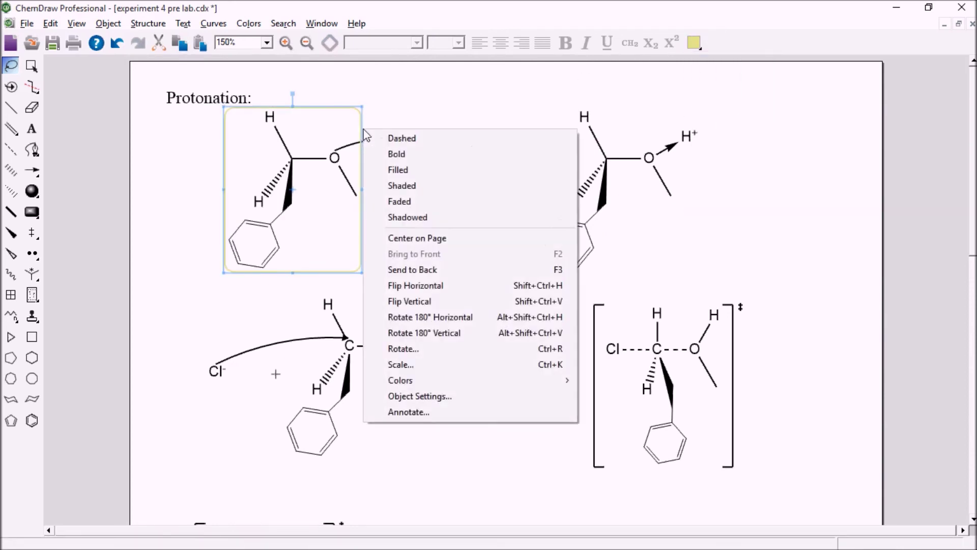
{"action": "left_click", "coordinate": [402, 185]}
{"action": "right_click", "coordinate": [317, 164]}
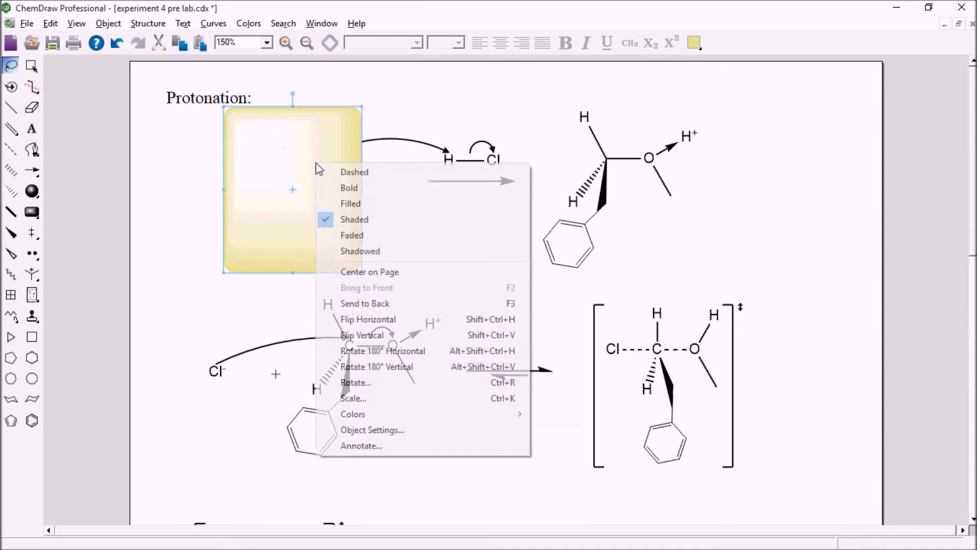
{"action": "left_click", "coordinate": [402, 302]}
{"action": "left_click", "coordinate": [181, 199]}
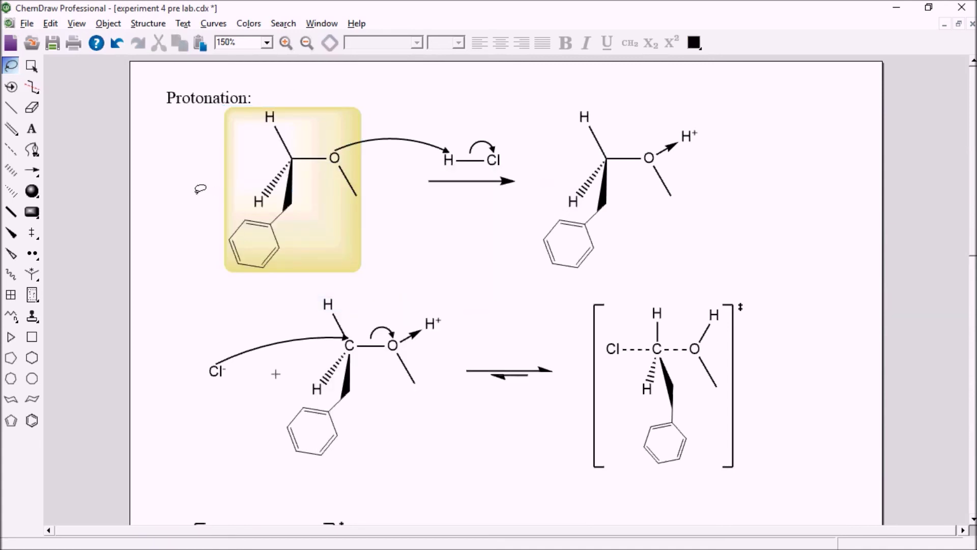
{"action": "scroll", "coordinate": [211, 203], "scroll_direction": "down", "scroll_amount": 3}
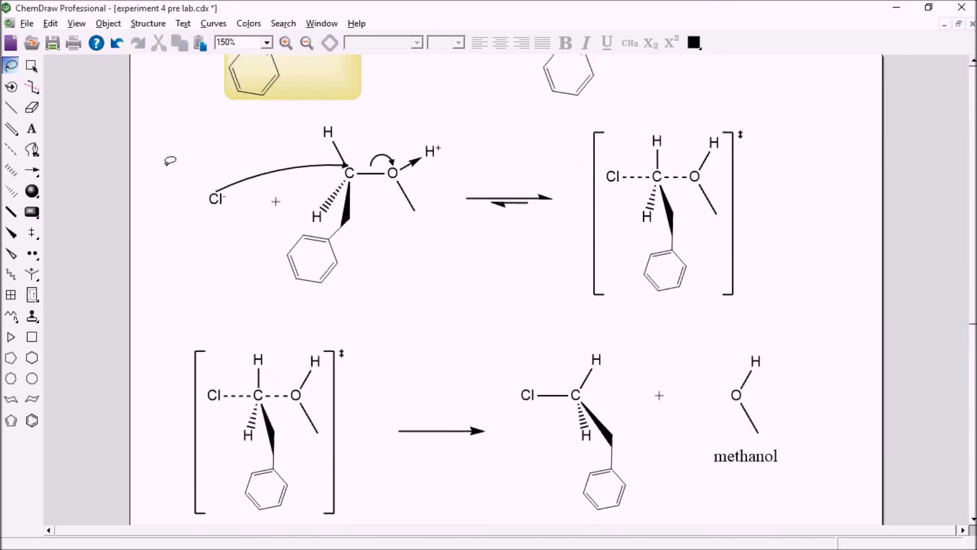
Draw a shaded rounded rectangle covering the whole mechanism.
{"action": "scroll", "coordinate": [174, 168], "scroll_direction": "down", "scroll_amount": 2}
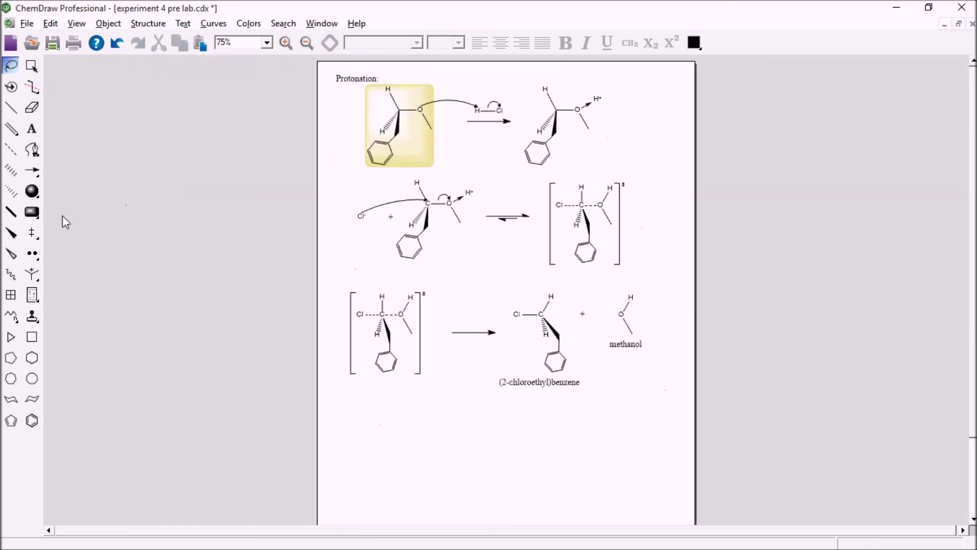
{"action": "left_click", "coordinate": [32, 212]}
{"action": "left_click_drag", "start_coordinate": [35, 214], "coordinate": [97, 266]}
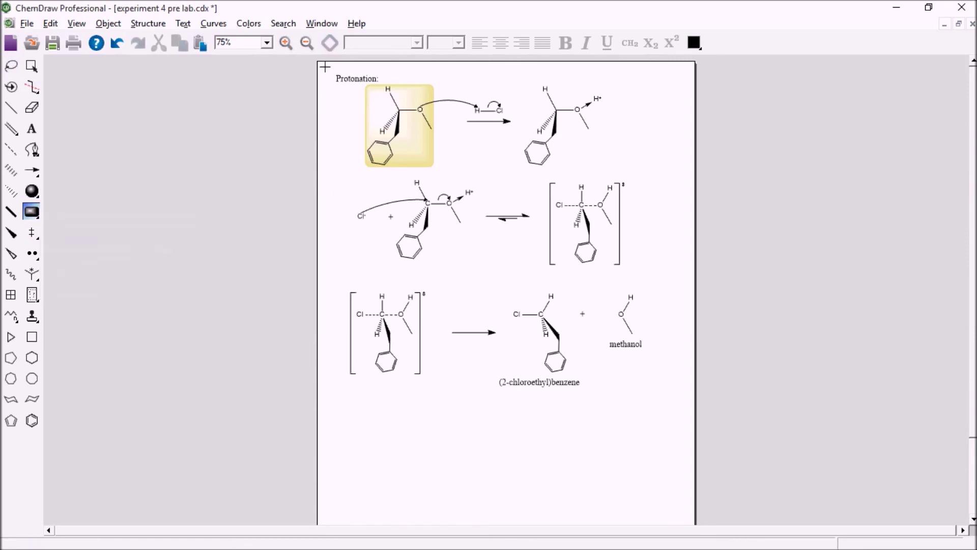
{"action": "left_click_drag", "start_coordinate": [326, 70], "coordinate": [683, 417]}
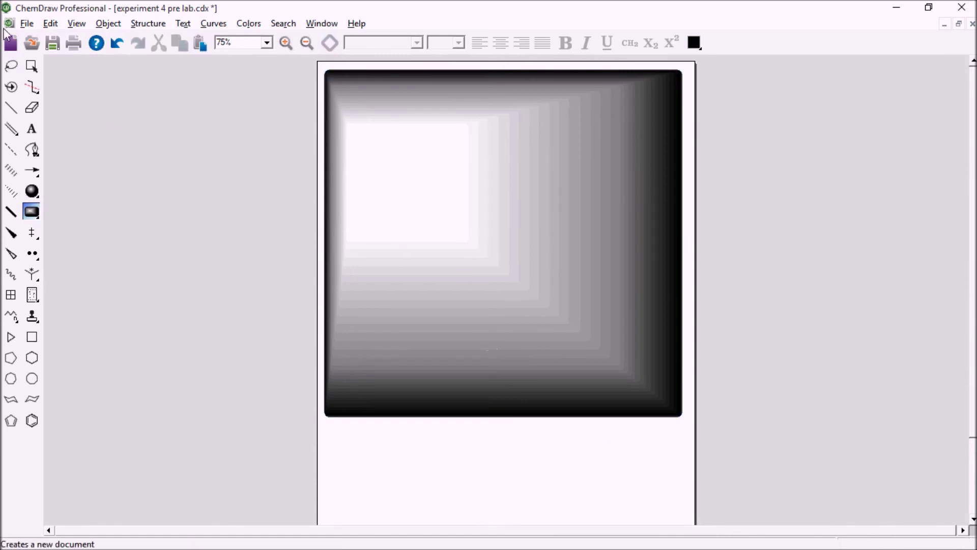
Send the shaded frame behind the reaction scheme, keeping it cyan after trying red.
{"action": "left_click", "coordinate": [11, 66]}
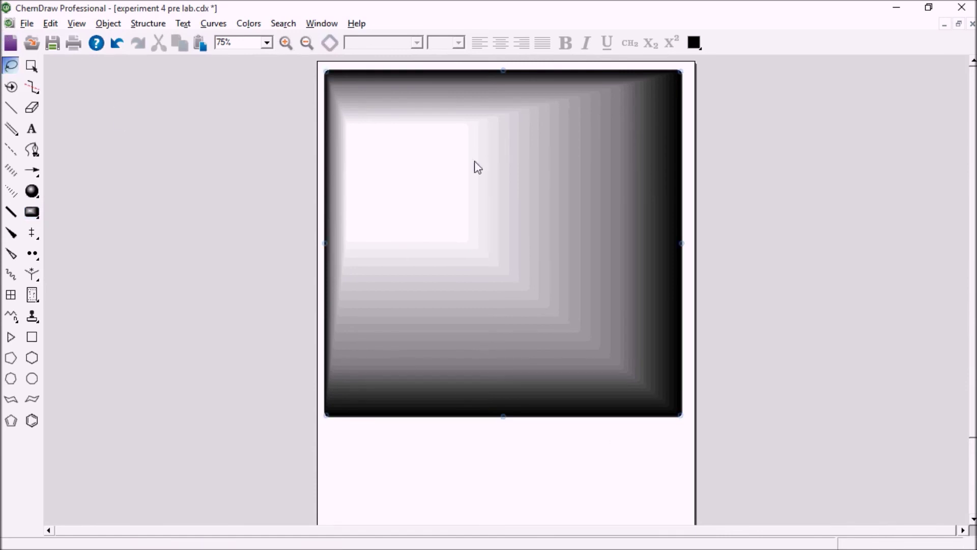
{"action": "left_click", "coordinate": [527, 210]}
{"action": "left_click", "coordinate": [695, 43]}
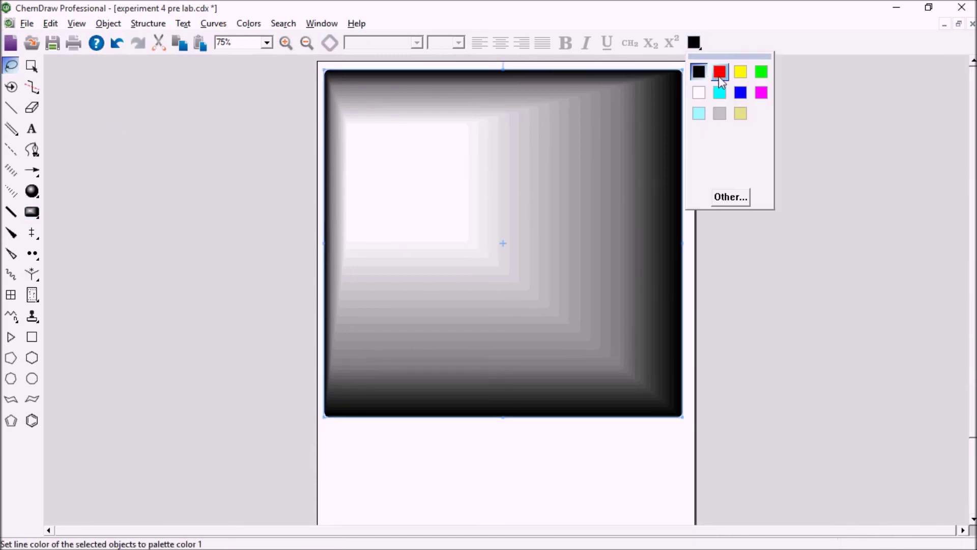
{"action": "left_click", "coordinate": [719, 74]}
{"action": "right_click", "coordinate": [551, 228]}
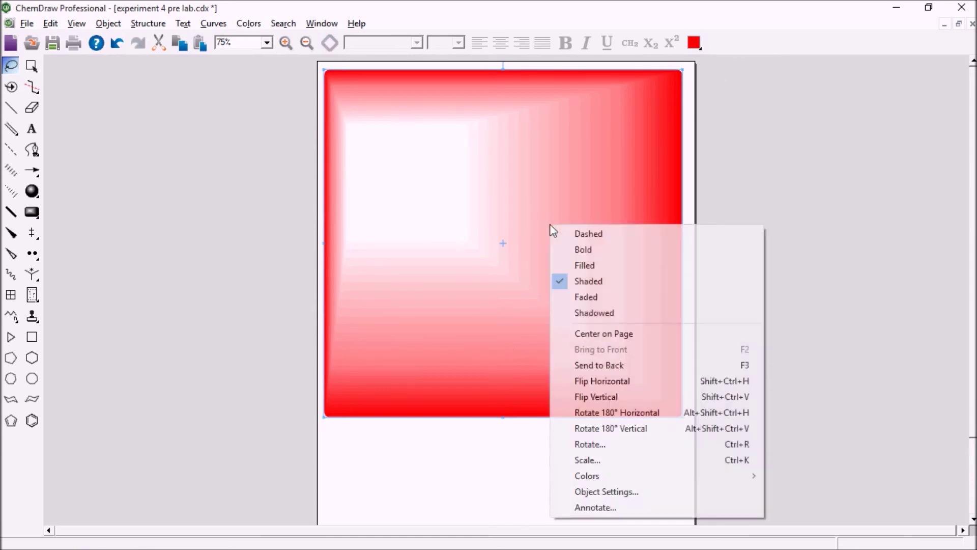
{"action": "left_click", "coordinate": [613, 365]}
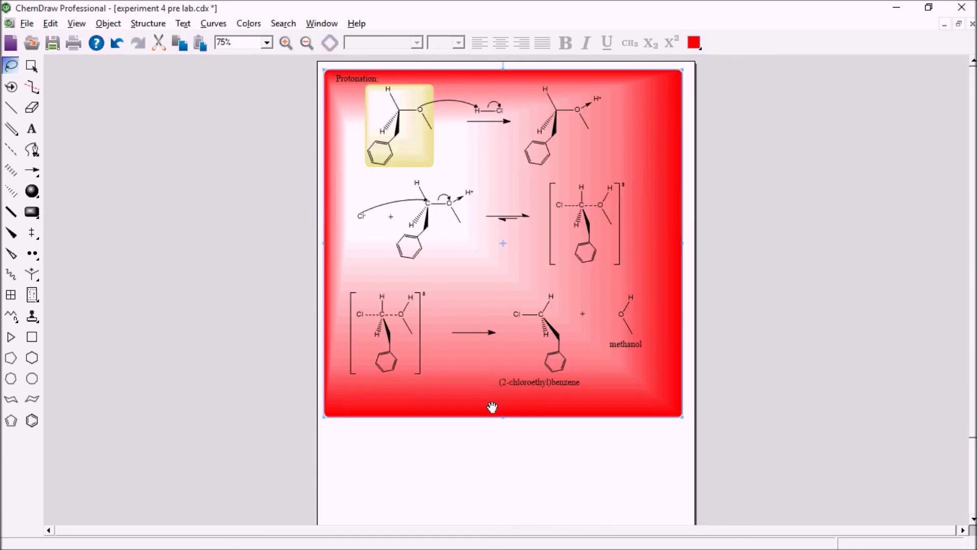
{"action": "left_click", "coordinate": [504, 444]}
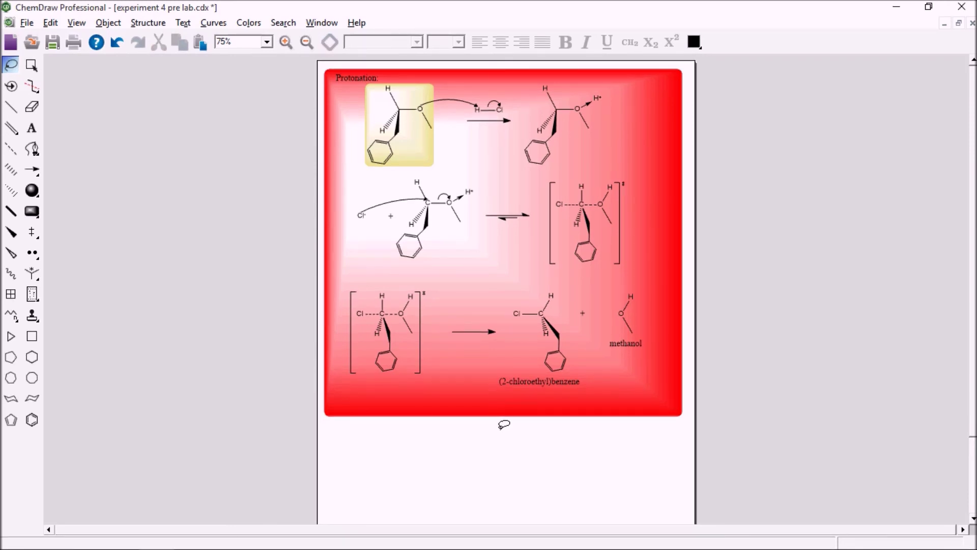
{"action": "key", "text": "ctrl+z"}
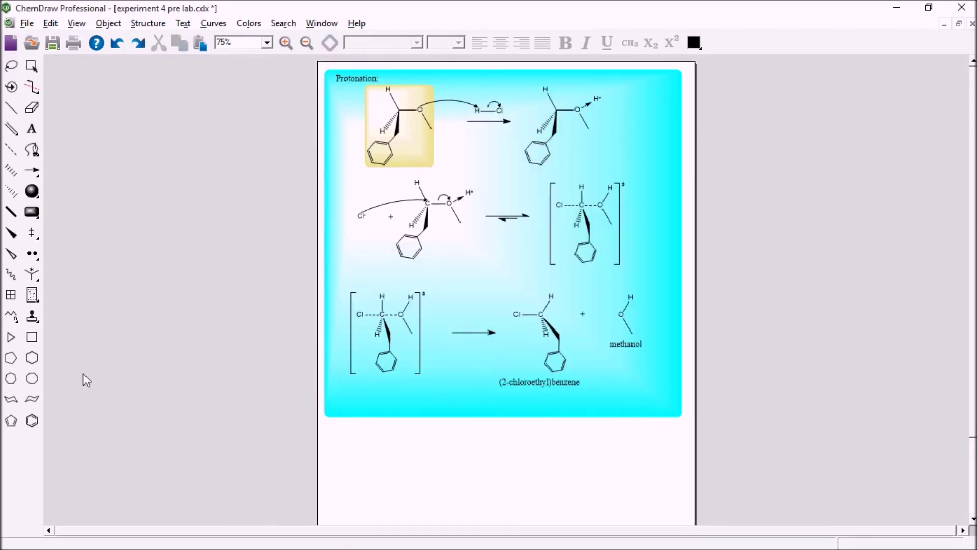
Place the Bio Instruments test-tube rack template below the cyan frame, centred under its middle.
{"action": "left_click_drag", "start_coordinate": [33, 319], "coordinate": [215, 332]}
{"action": "left_click", "coordinate": [360, 450]}
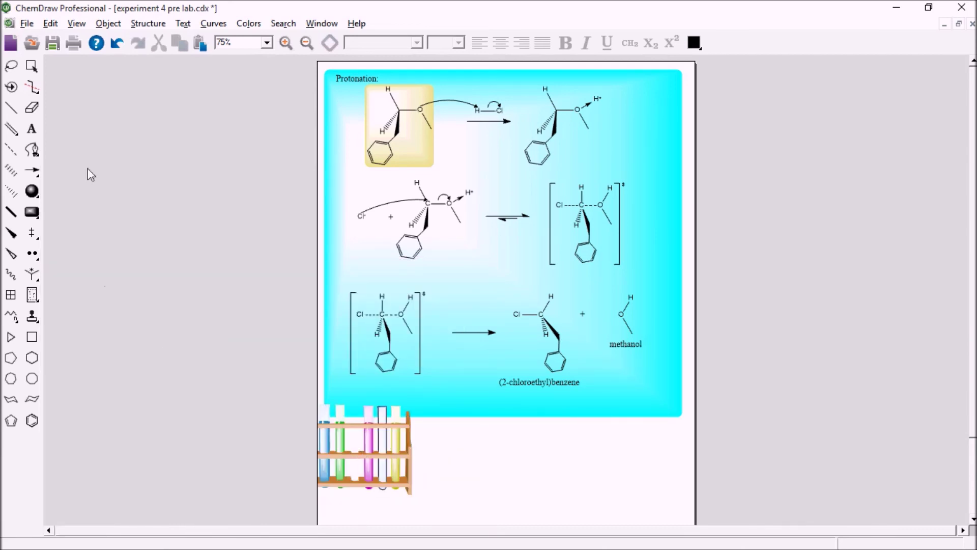
{"action": "left_click", "coordinate": [10, 65]}
{"action": "left_click_drag", "start_coordinate": [365, 446], "coordinate": [451, 460]}
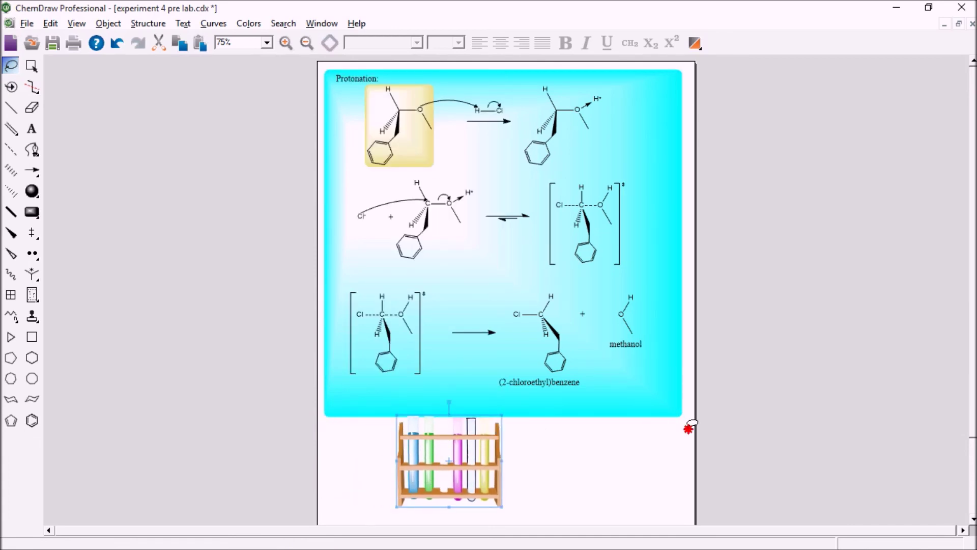
{"action": "mouse_move", "coordinate": [688, 429]}
{"action": "left_mouse_down"}
{"action": "mouse_move", "coordinate": [695, 64]}
{"action": "mouse_move", "coordinate": [371, 112]}
{"action": "mouse_move", "coordinate": [243, 402]}
{"action": "mouse_move", "coordinate": [500, 479]}
{"action": "left_mouse_up"}
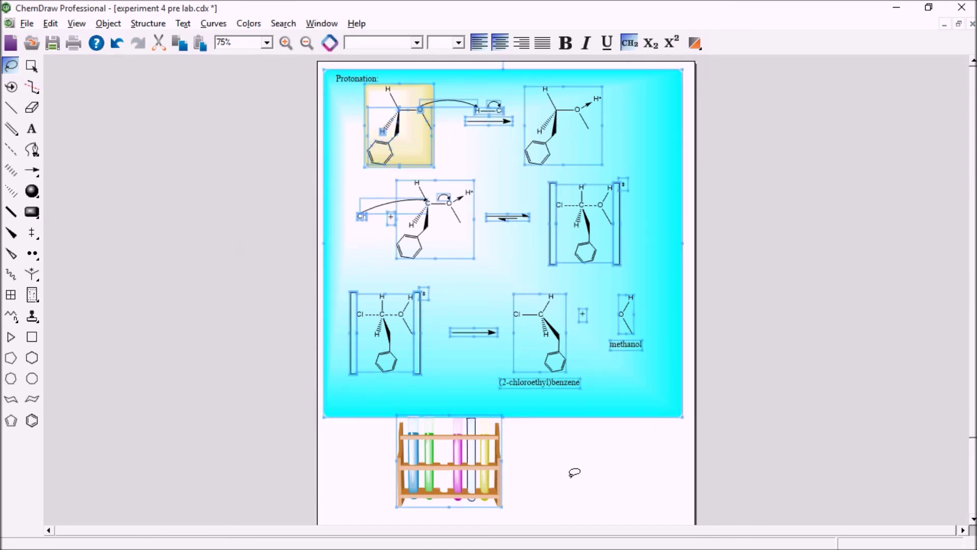
{"action": "left_click", "coordinate": [574, 472]}
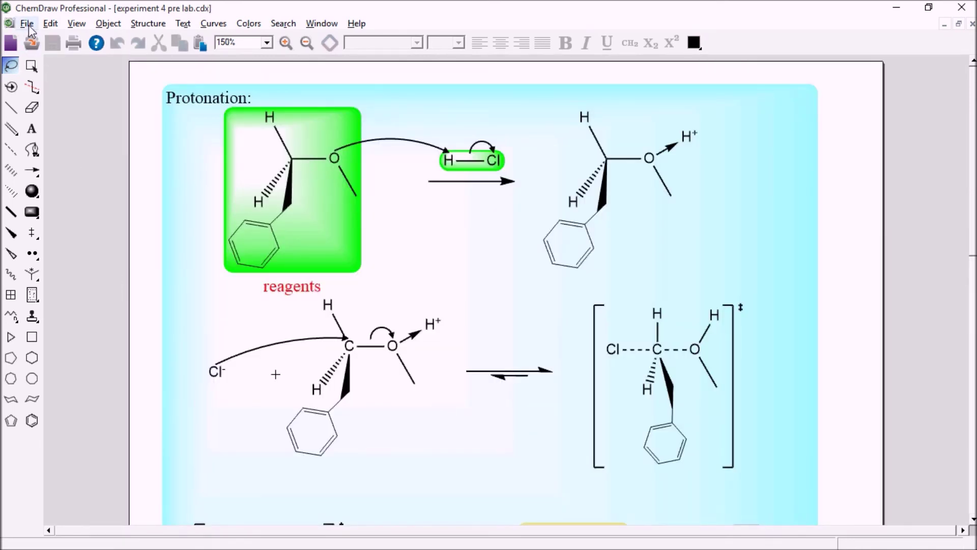
Save the sheet as JPEG image 'experiment 4 pre lab.jpg', accepting the data-loss warning.
{"action": "left_click", "coordinate": [27, 23]}
{"action": "left_click", "coordinate": [68, 156]}
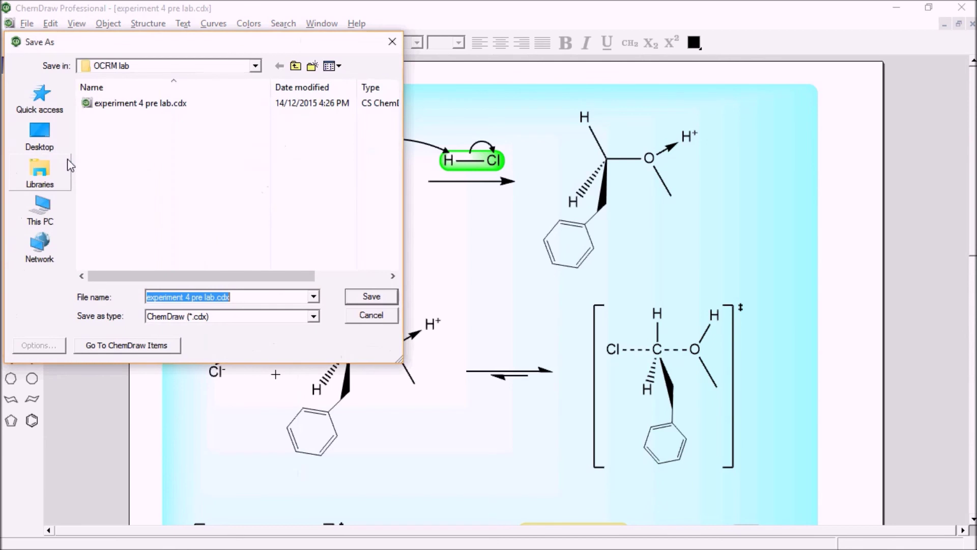
{"action": "left_click", "coordinate": [194, 320]}
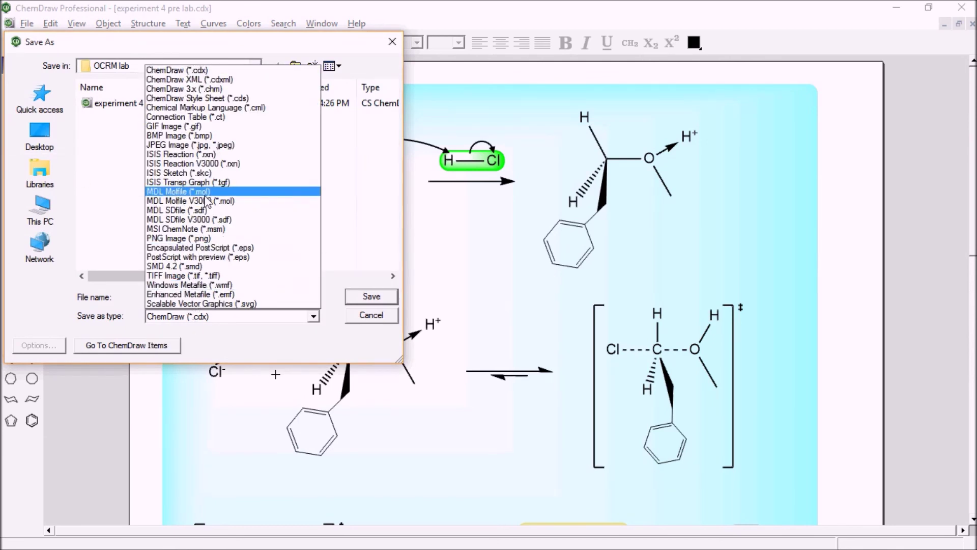
{"action": "left_click", "coordinate": [210, 146]}
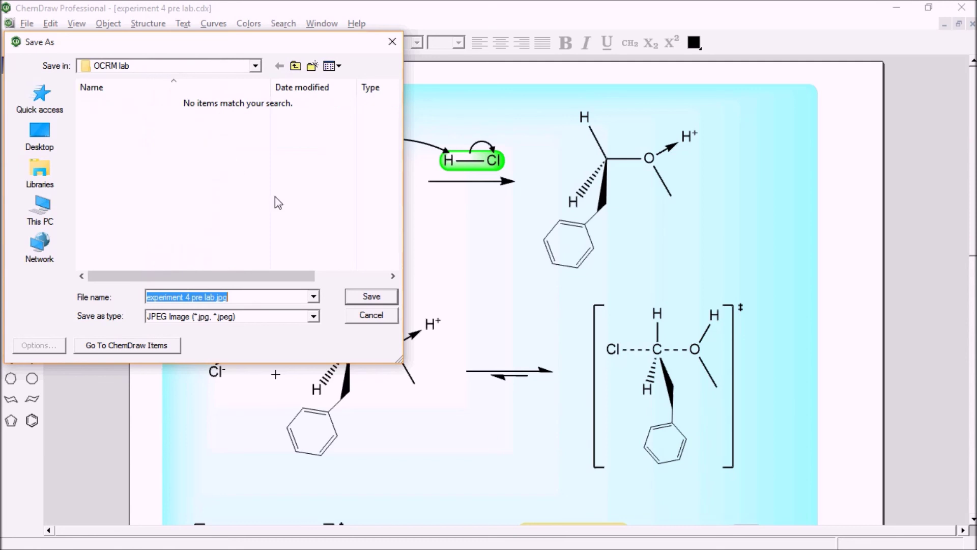
{"action": "left_click", "coordinate": [351, 300]}
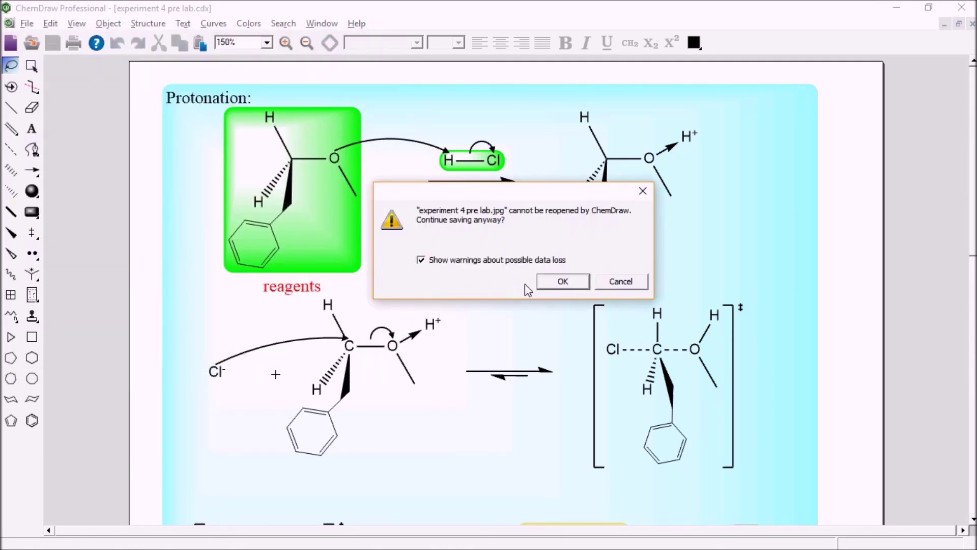
{"action": "left_click", "coordinate": [544, 282]}
{"action": "key", "text": "alt+Tab"}
{"action": "key", "text": "Tab"}
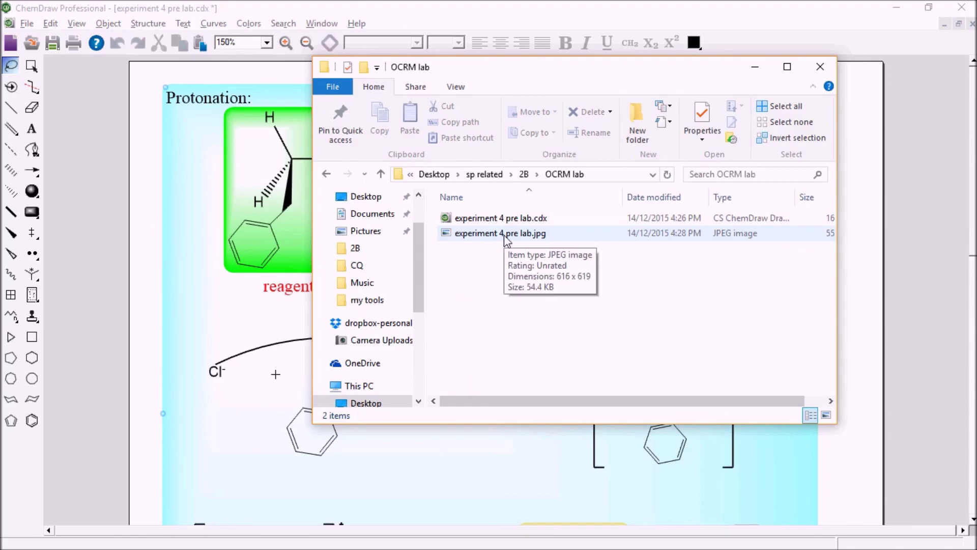
Open experiment 4 pre lab.jpg from the OCRM lab folder to view the exported image.
{"action": "double_click", "coordinate": [505, 237]}
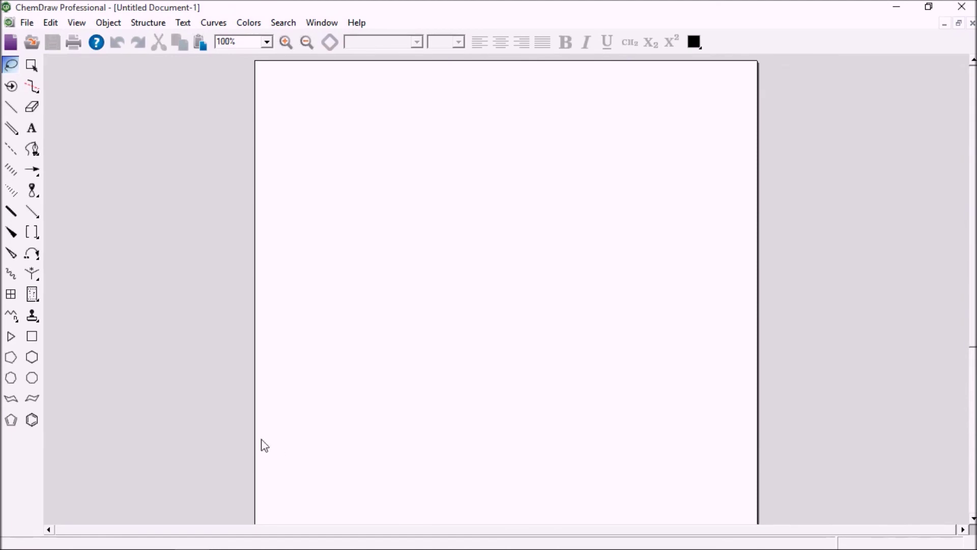
Open the Alcohol Metabolism sample document and scroll through it.
{"action": "left_click", "coordinate": [27, 22]}
{"action": "mouse_move", "coordinate": [64, 103]}
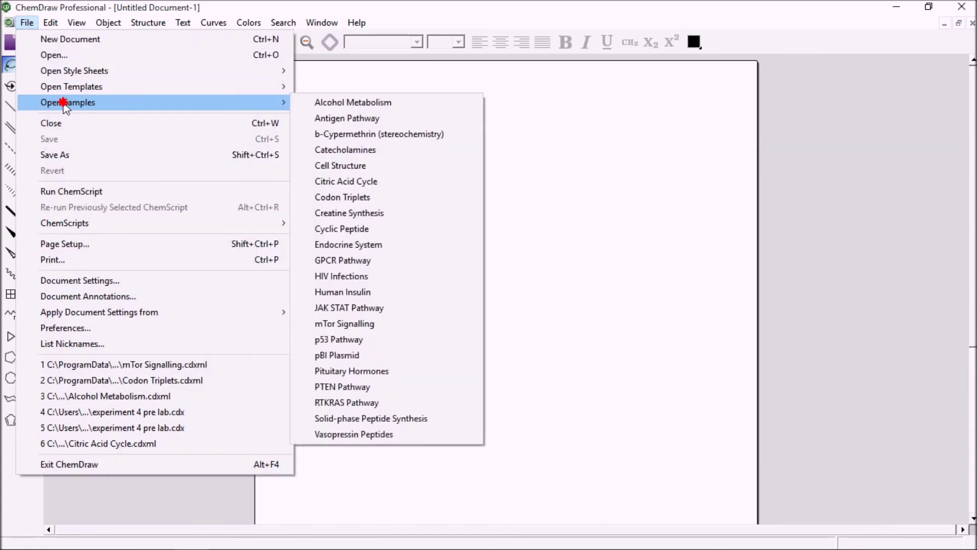
{"action": "left_click", "coordinate": [377, 102]}
{"action": "scroll", "coordinate": [340, 255], "scroll_direction": "down", "scroll_amount": 1}
{"action": "scroll", "coordinate": [340, 255], "scroll_direction": "down", "scroll_amount": 3}
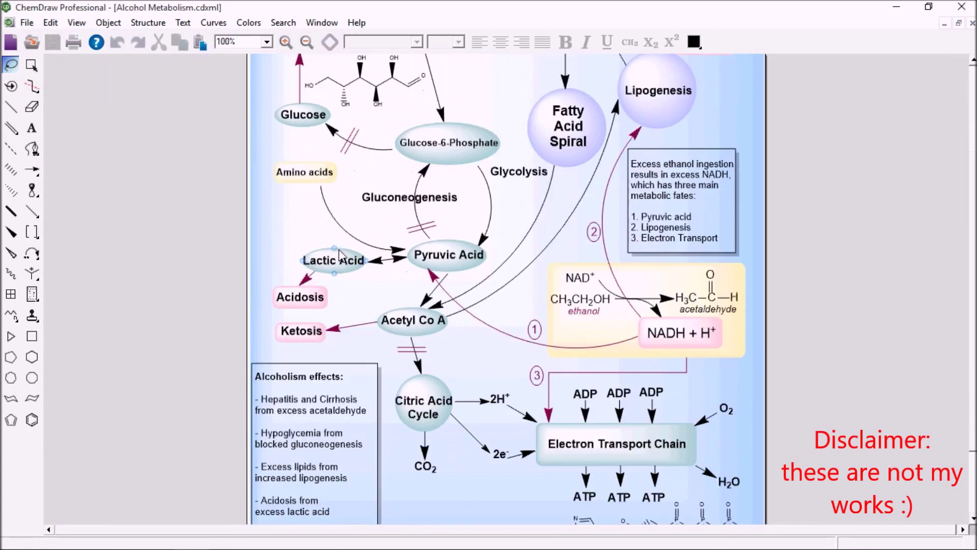
Open the HIV Infections sample document and scroll through it.
{"action": "left_click", "coordinate": [27, 22]}
{"action": "mouse_move", "coordinate": [94, 105]}
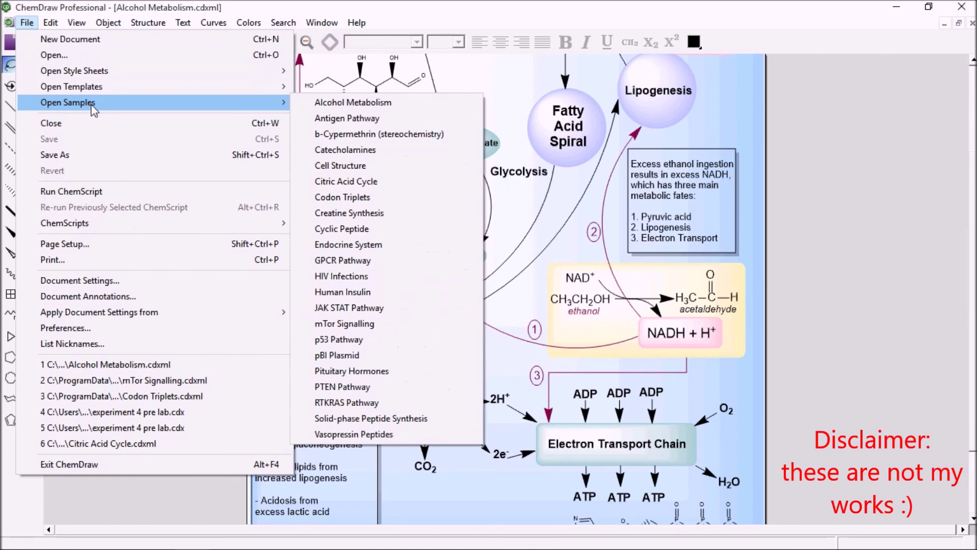
{"action": "left_click", "coordinate": [382, 277]}
{"action": "scroll", "coordinate": [370, 306], "scroll_direction": "down", "scroll_amount": 6}
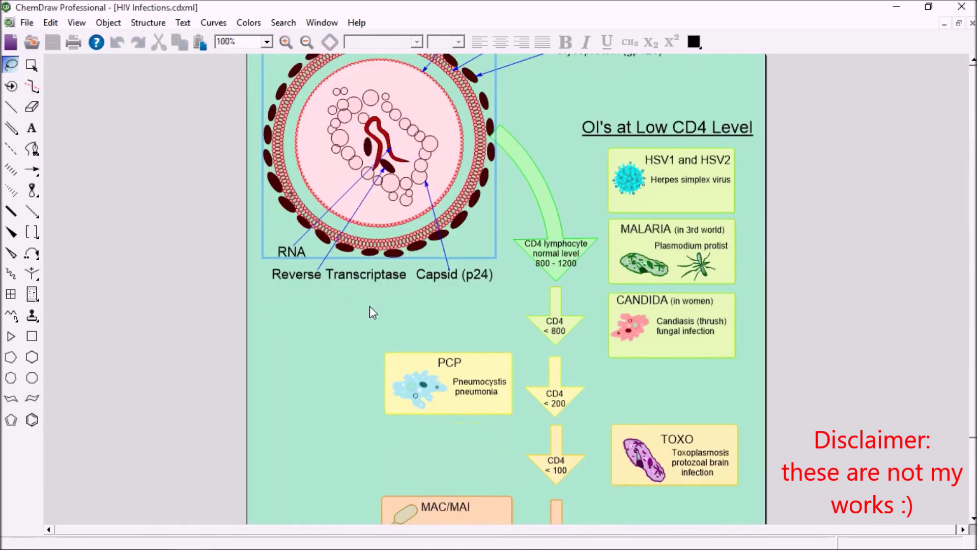
Open the Human Insulin sample document and scroll through its B and A chains.
{"action": "left_click", "coordinate": [26, 22]}
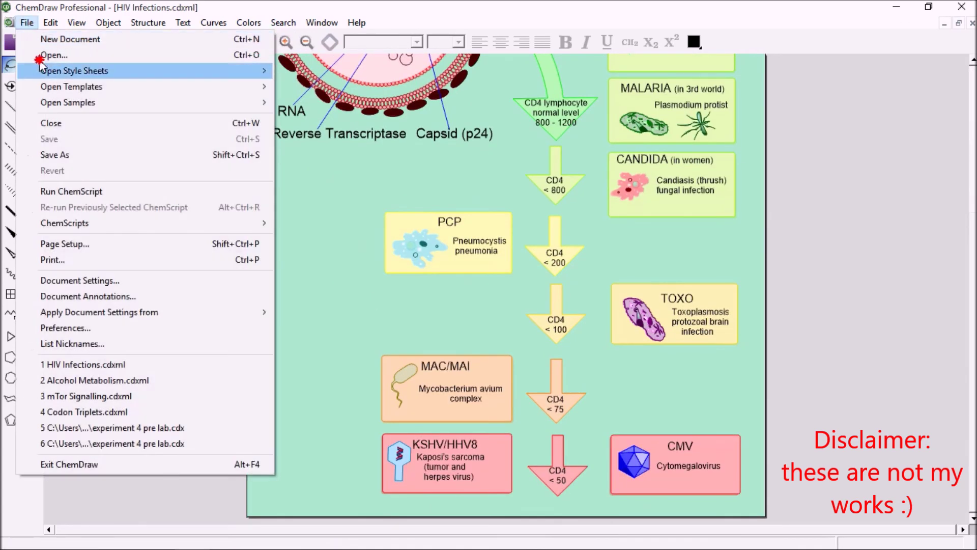
{"action": "mouse_move", "coordinate": [66, 102]}
{"action": "left_click", "coordinate": [374, 288]}
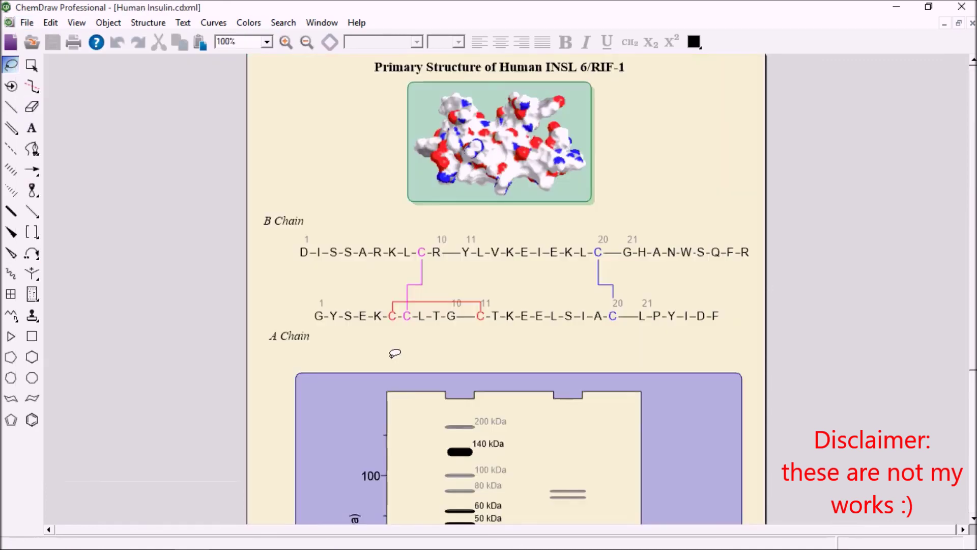
{"action": "scroll", "coordinate": [392, 331], "scroll_direction": "down", "scroll_amount": 5}
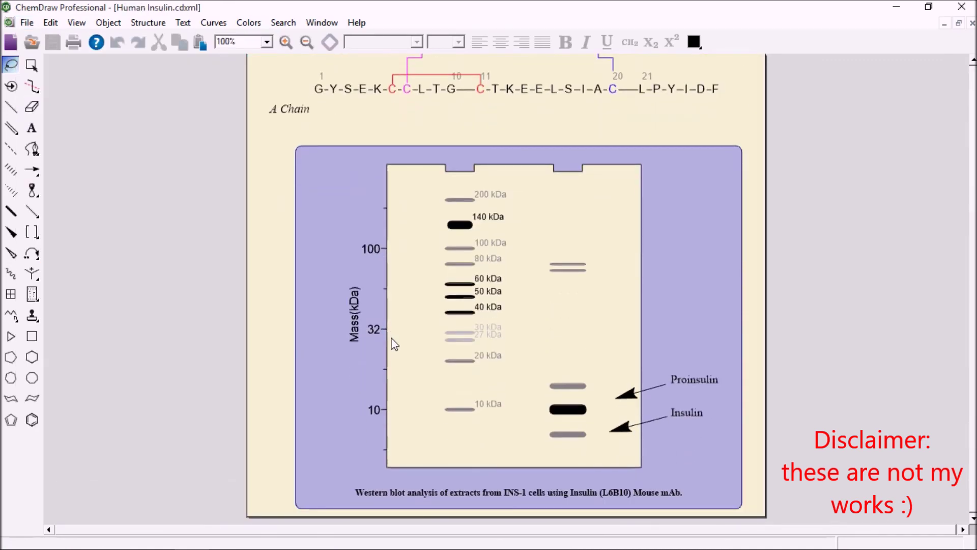
{"action": "scroll", "coordinate": [232, 188], "scroll_direction": "up", "scroll_amount": 5}
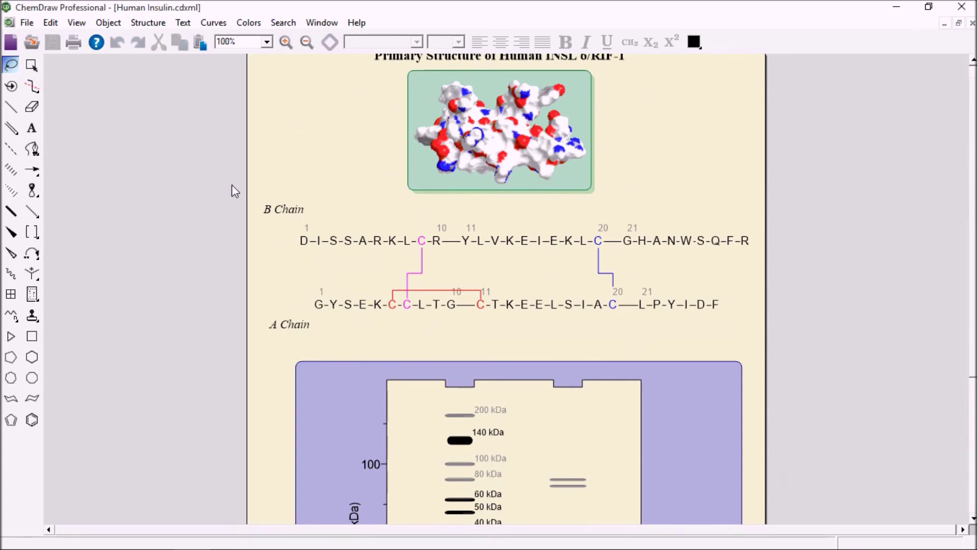
{"action": "scroll", "coordinate": [231, 191], "scroll_direction": "up", "scroll_amount": 1}
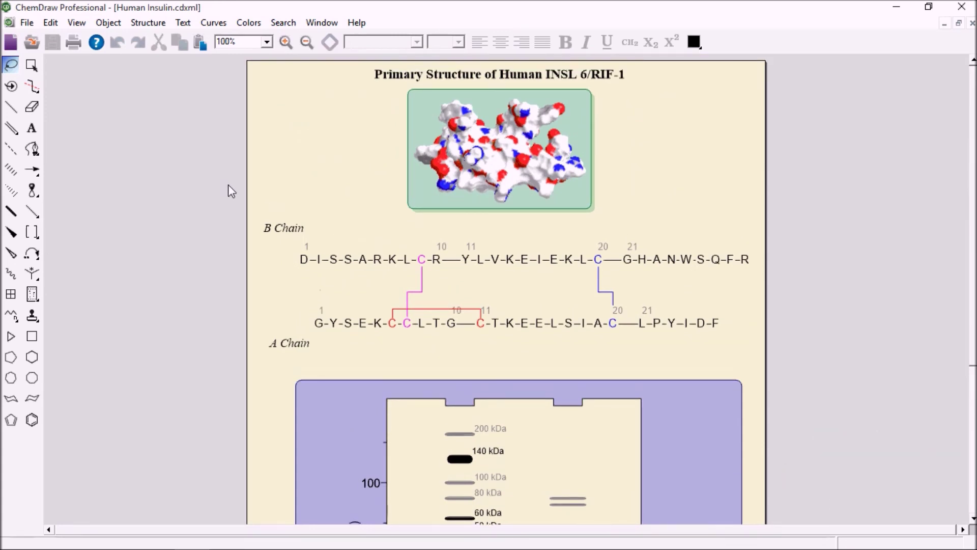